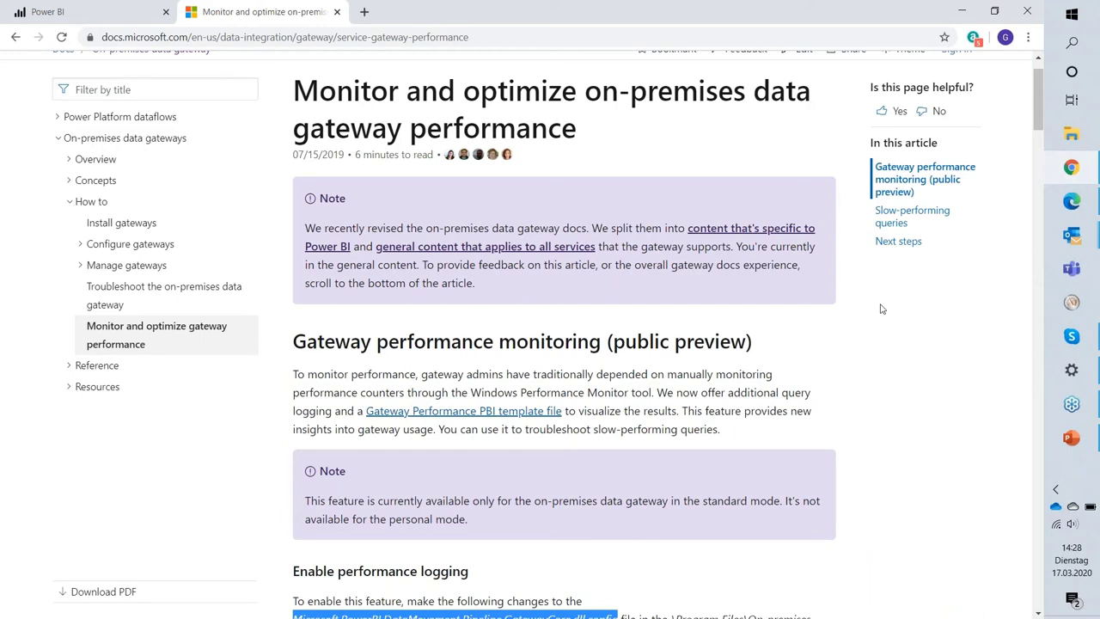
Switch to PowerPoint to look at the gateway performance monitoring charts, and minimize the presentation and browser windows to reach the desktop
left_click(1075, 439)
scroll(619, 423, "down", 1)
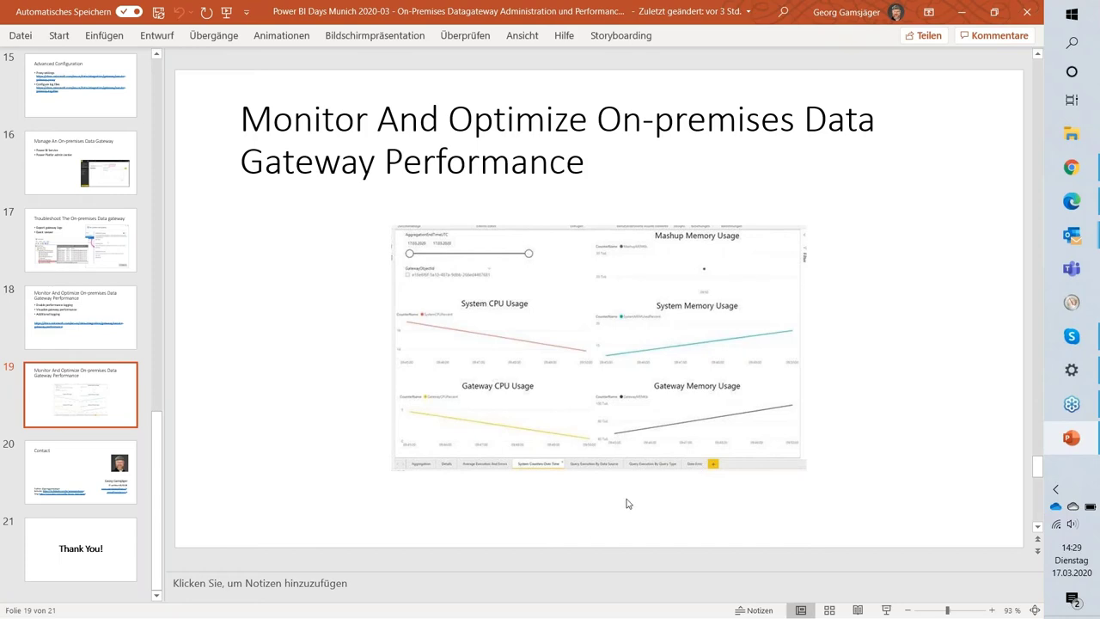
left_click(959, 14)
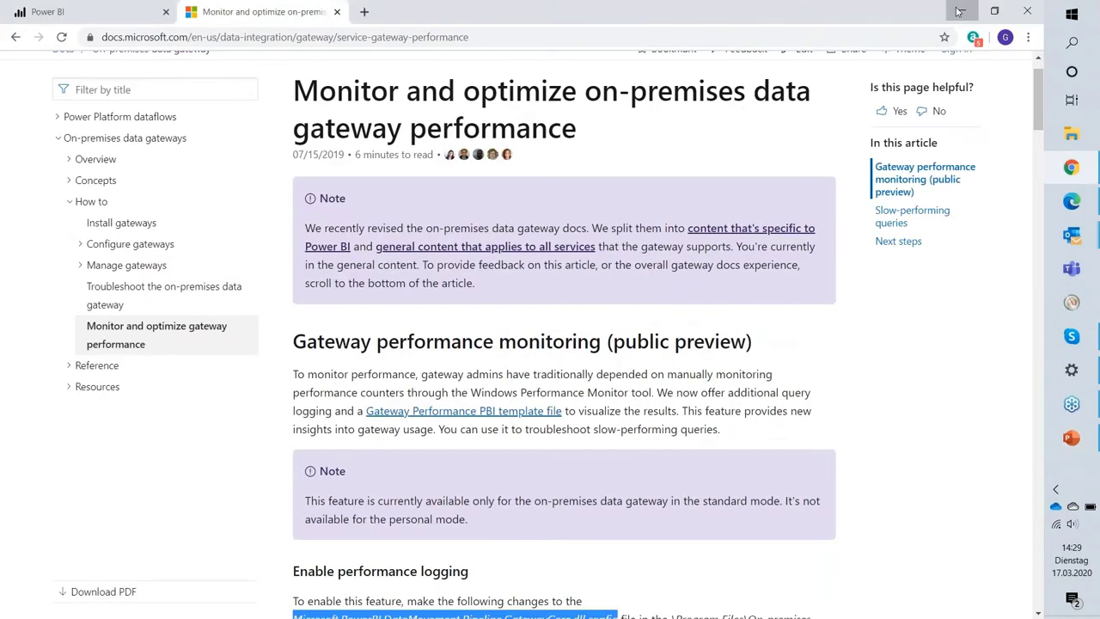
left_click(954, 10)
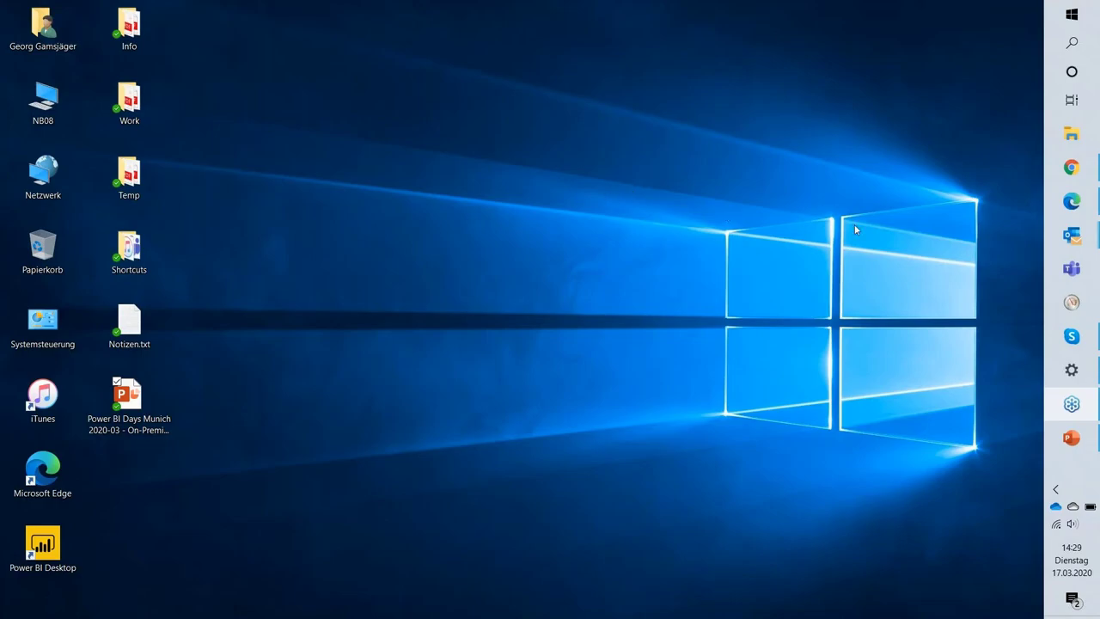
Switch to Chrome and open a new tab for the On-premises data gateway download
left_click(1071, 167)
key("ctrl+t")
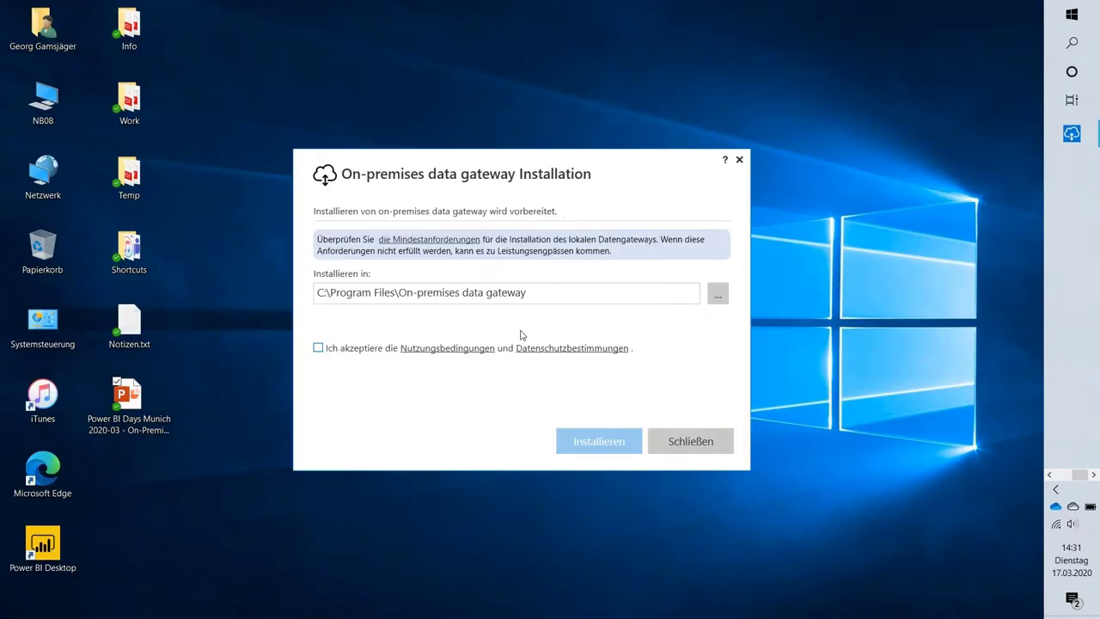
Accept the terms, install the on-premises data gateway in C:\Program Files\On-premises data gateway, and start sign-in with the account's e-mail address
left_click(318, 347)
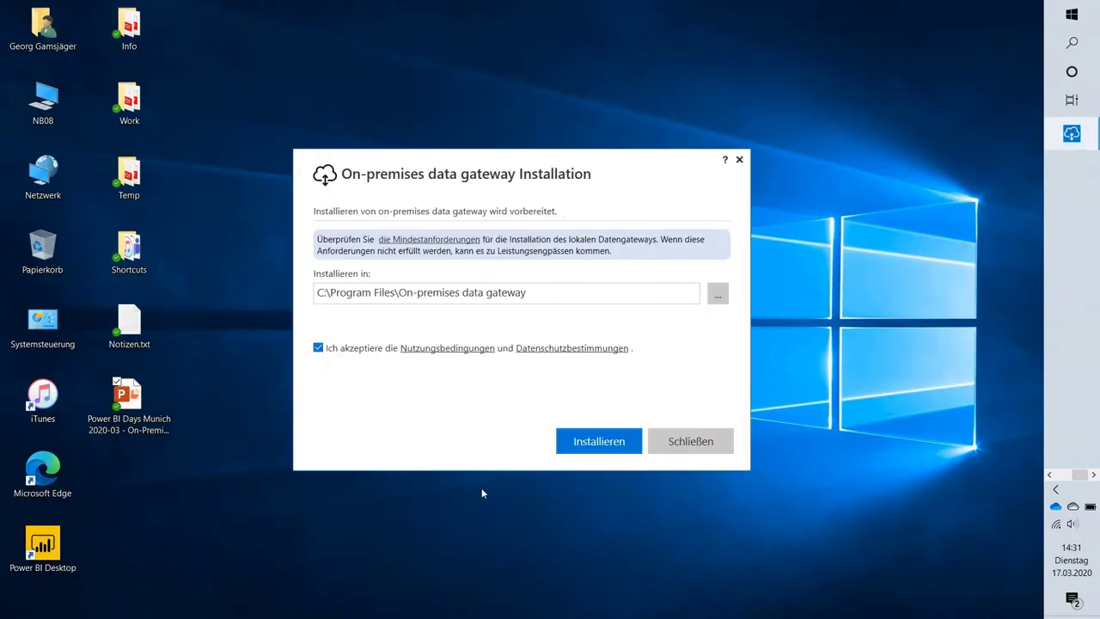
left_click(581, 444)
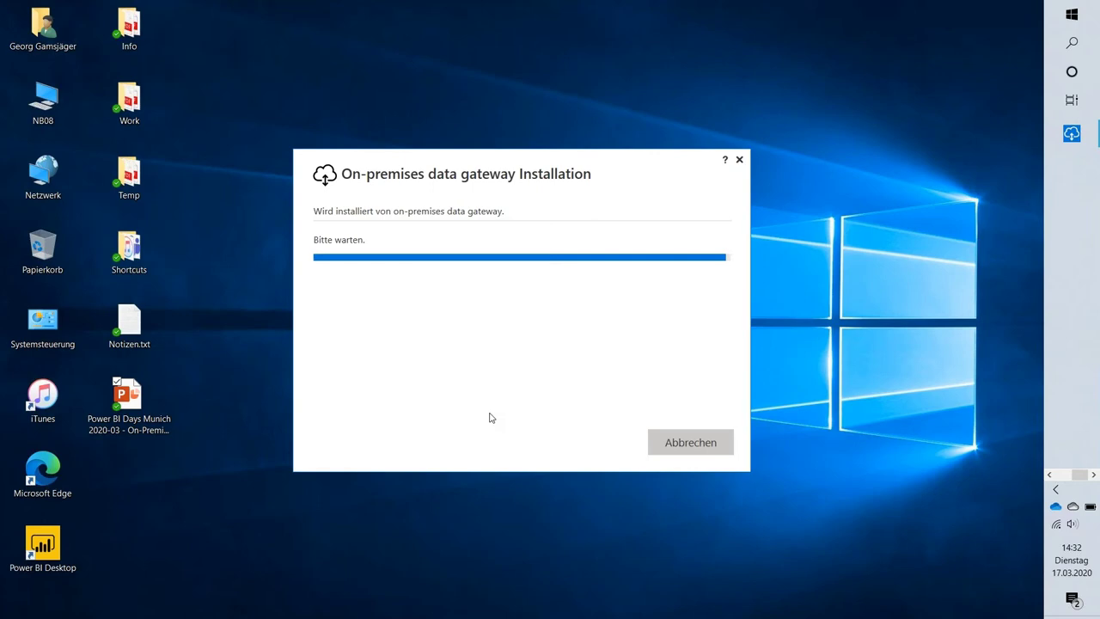
left_click(415, 247)
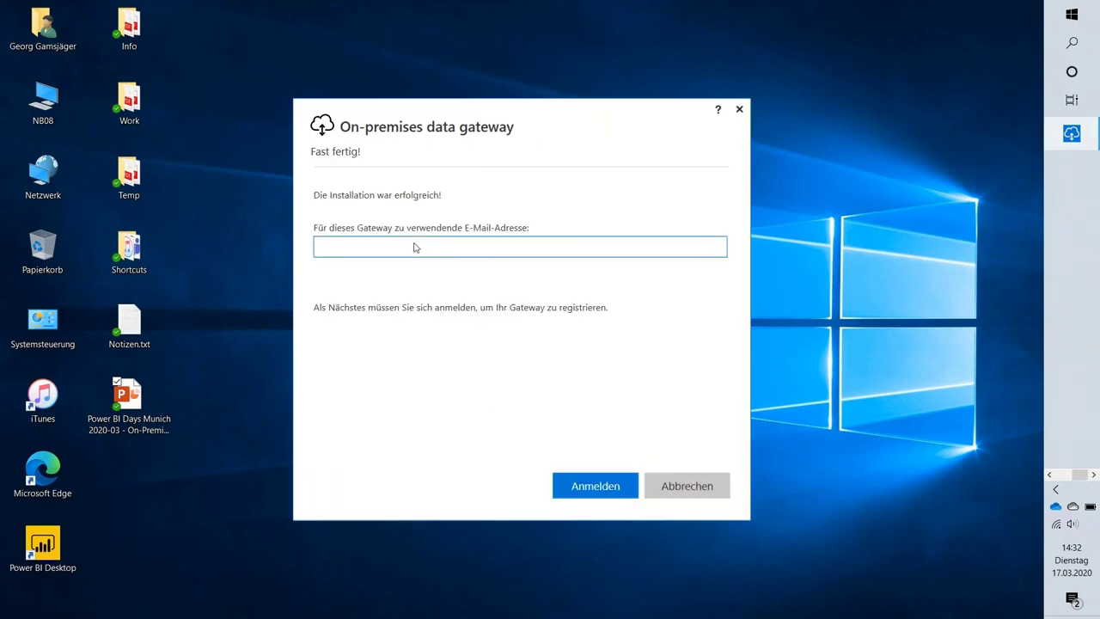
type("georg")
left_click(593, 485)
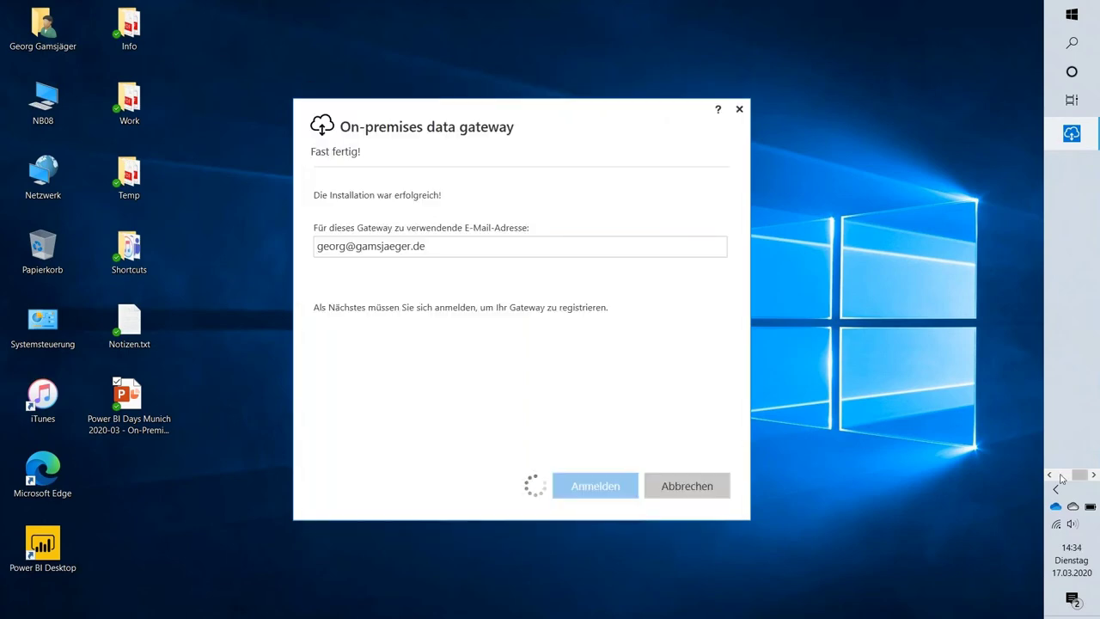
Switch to Power BI in Chrome, reload its gateway management page, and review the ODG01 gateway cluster's settings
left_click(1060, 475)
left_click(1089, 167)
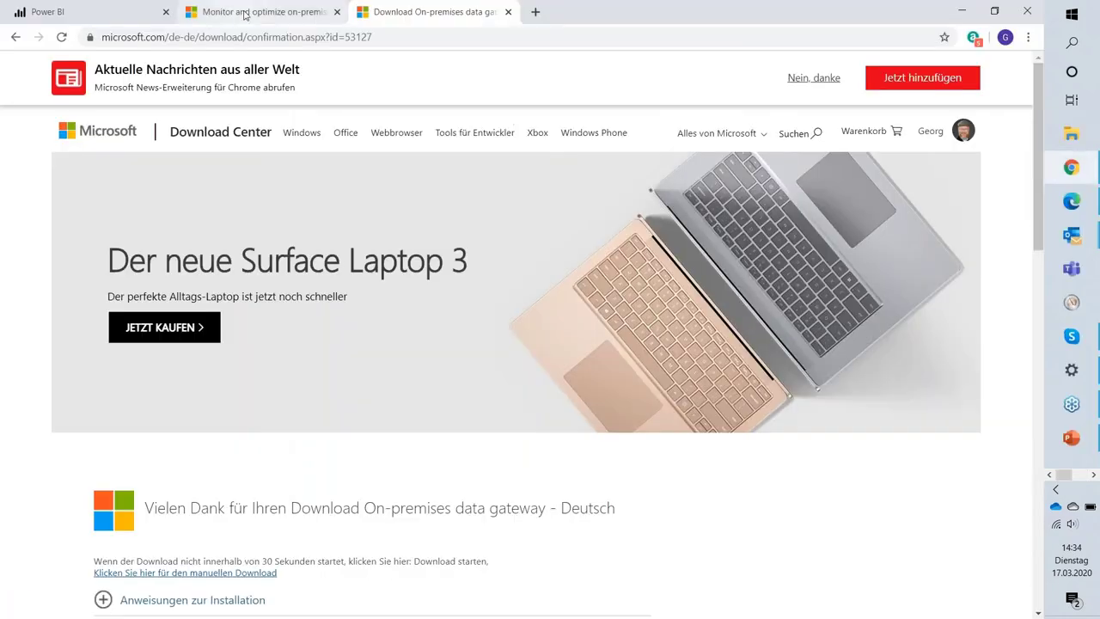
left_click(119, 15)
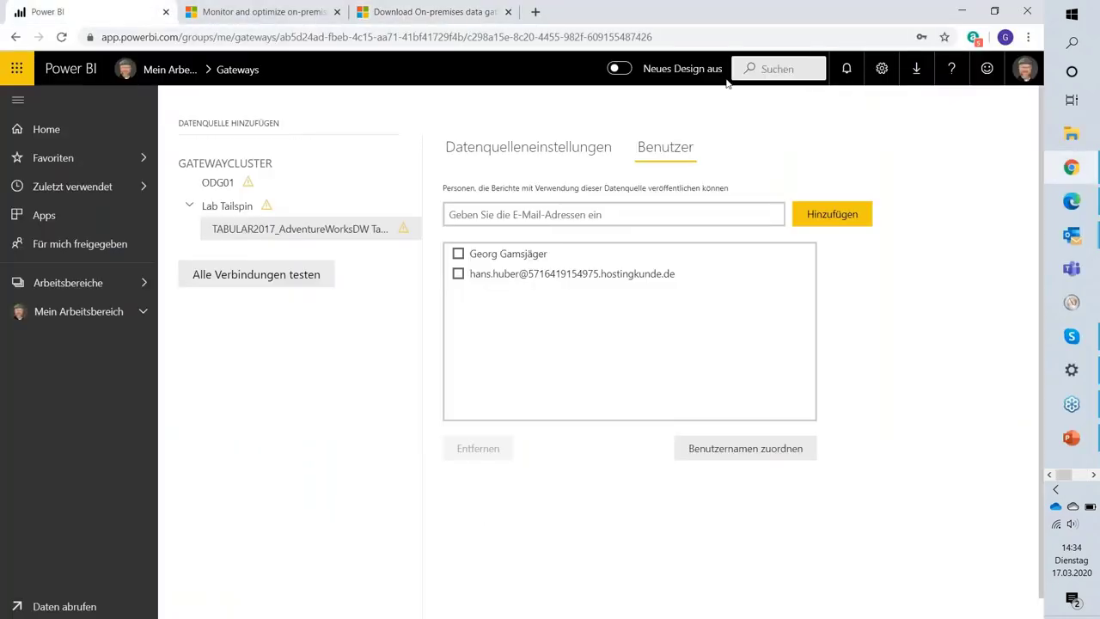
left_click(880, 69)
left_click(829, 214)
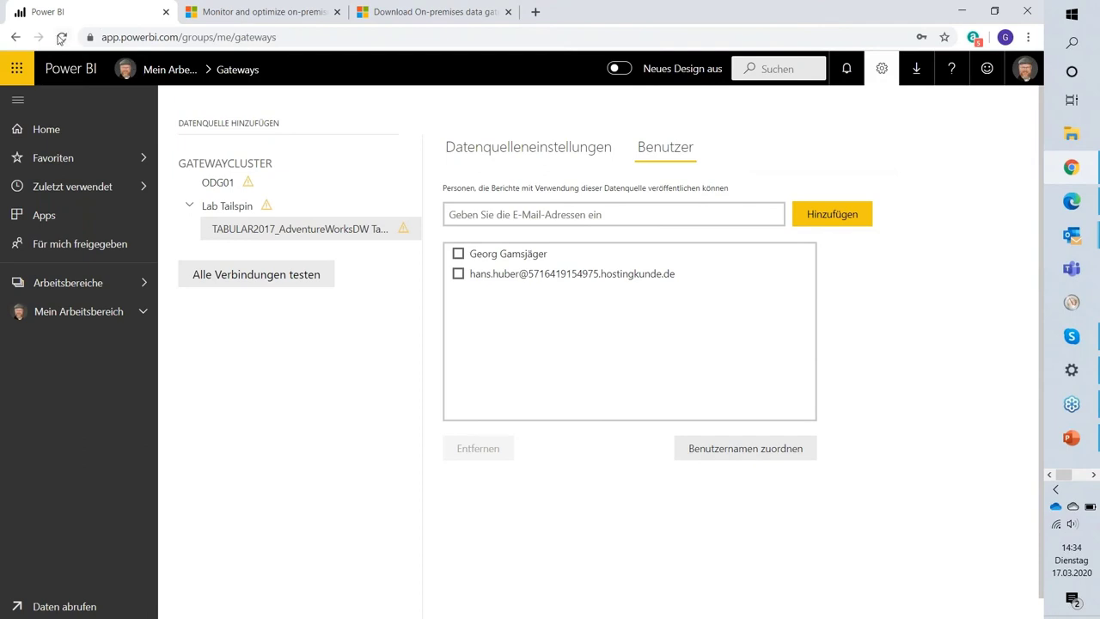
left_click(61, 37)
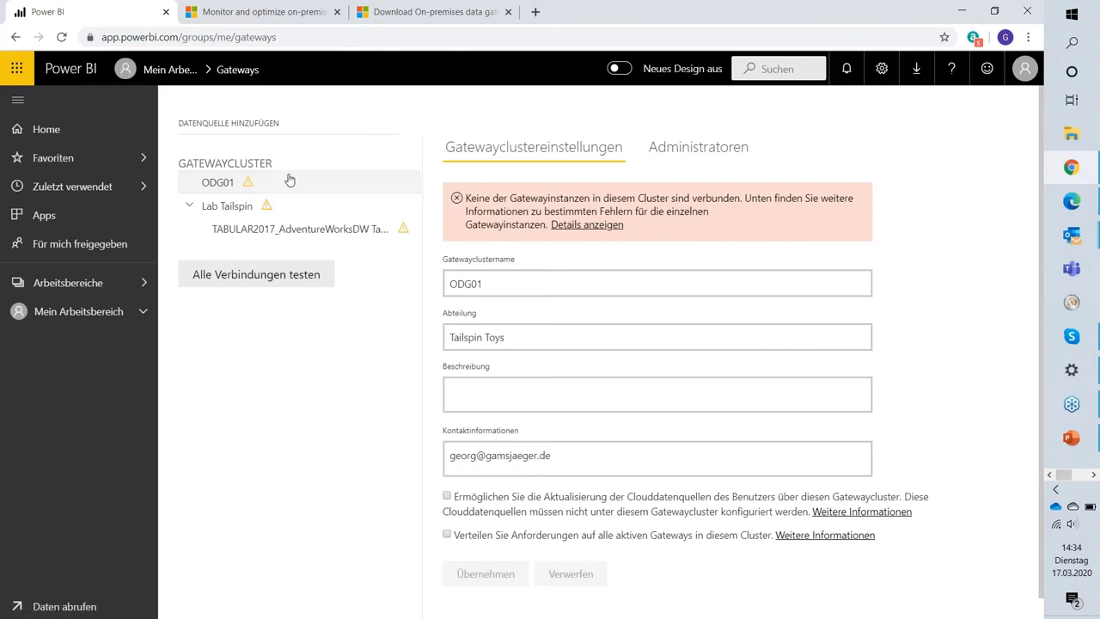
left_click(289, 180)
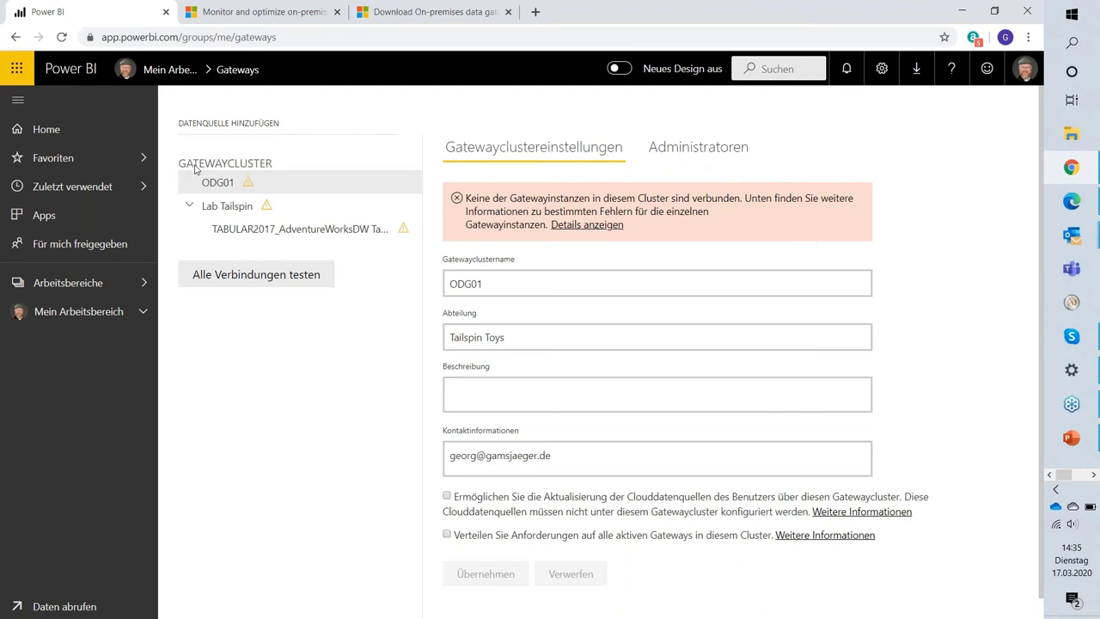
left_click(280, 176)
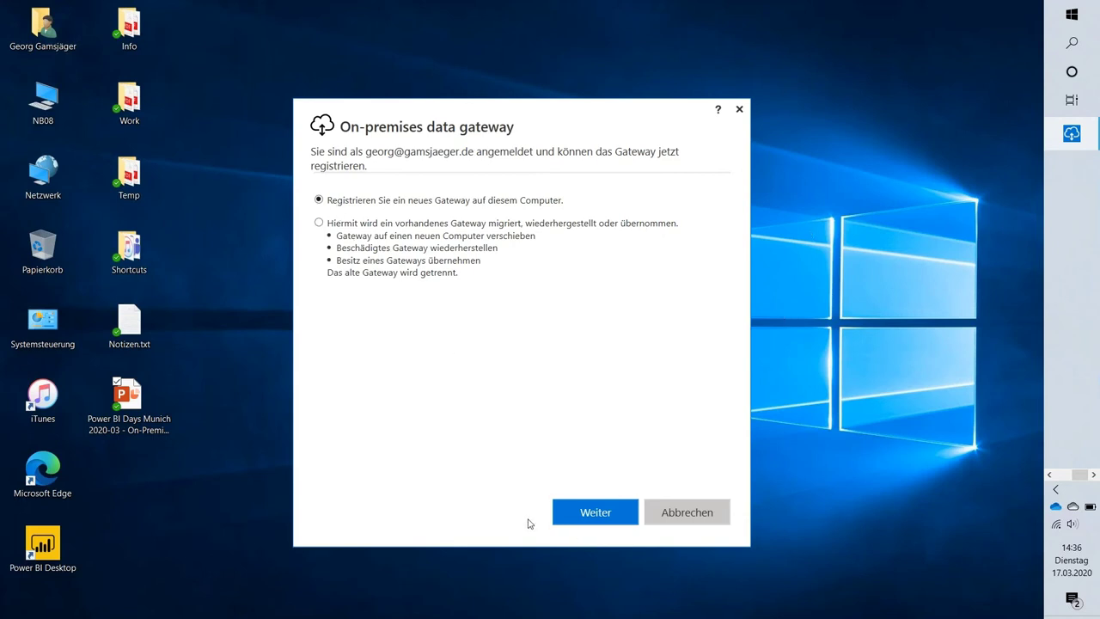
Proceed with registering a new gateway on this computer and name it PDG_NB08
left_click(582, 514)
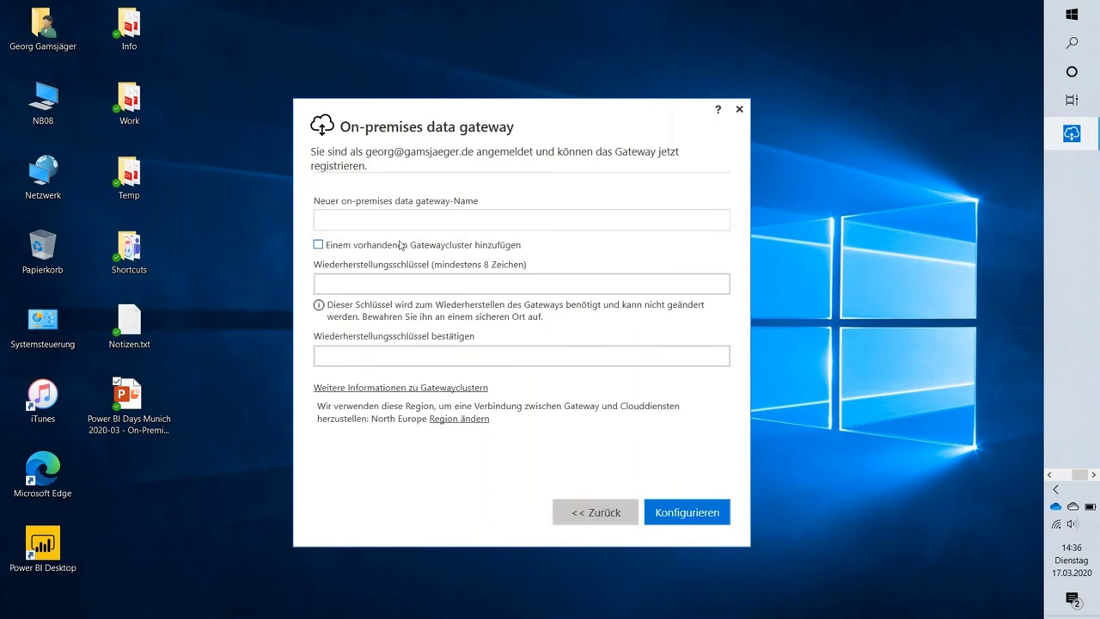
type("P")
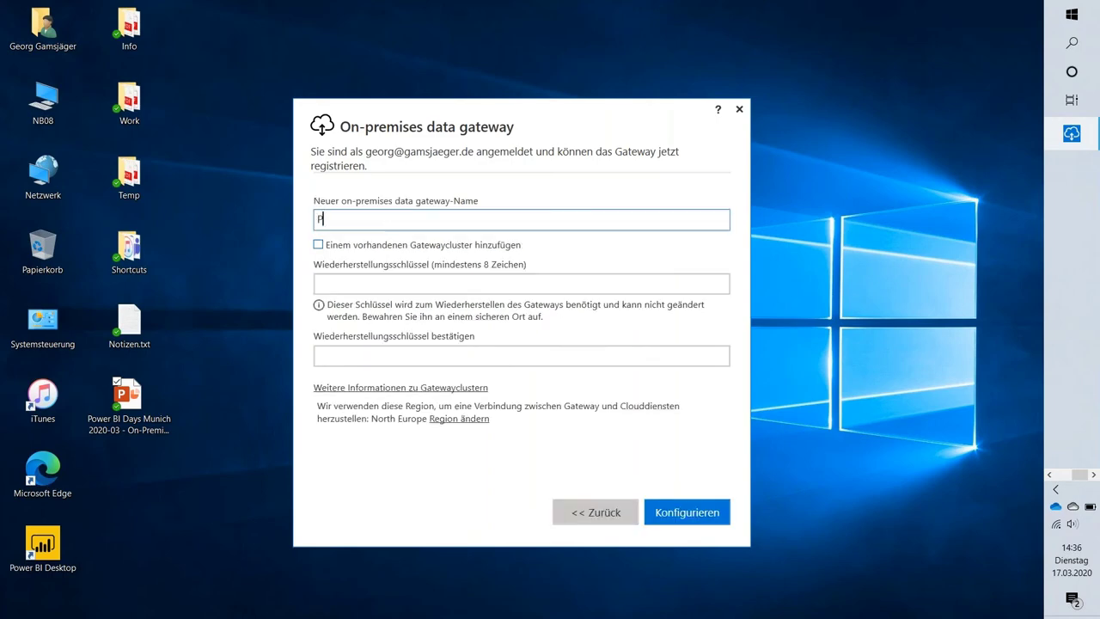
type("DG_NB08")
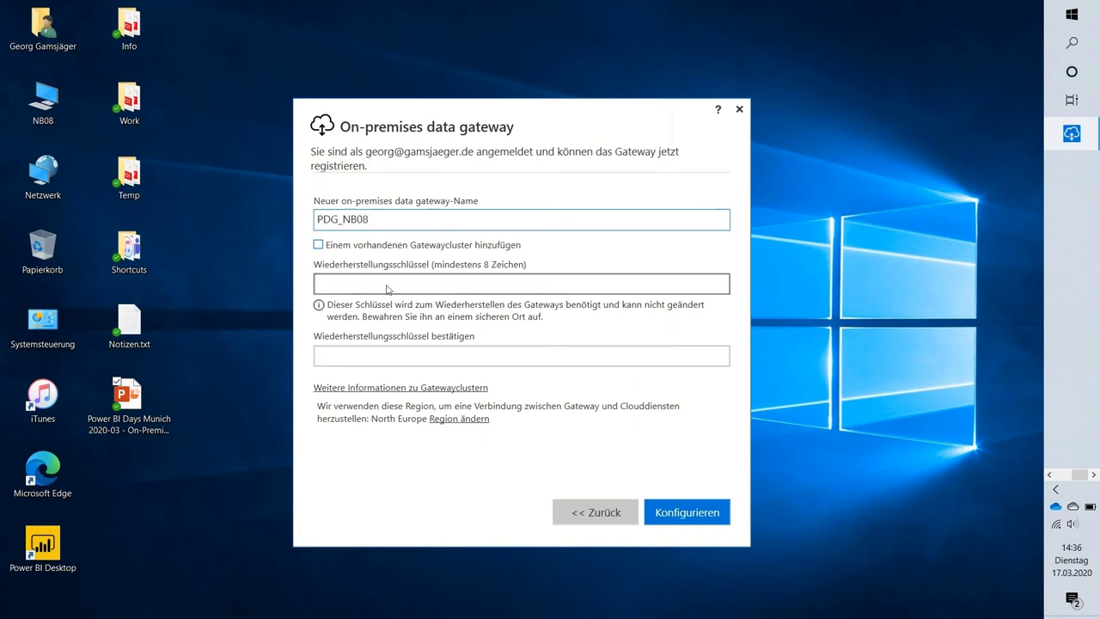
Enter and confirm the gateway's recovery key, and run the gateway configuration
left_click(386, 286)
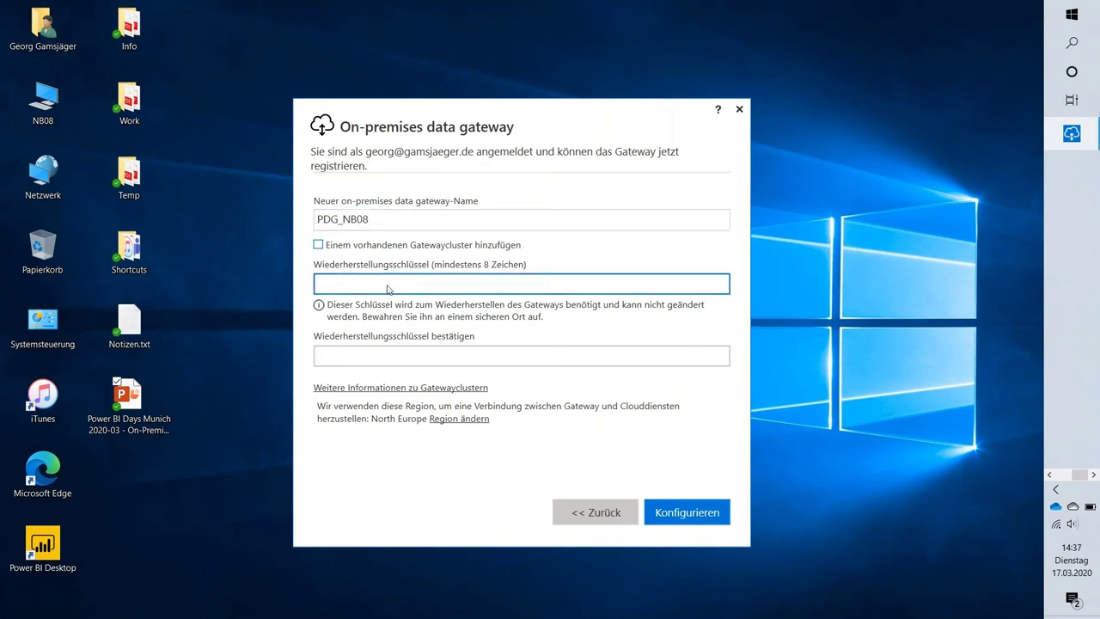
key("ctrl+v")
key("Tab")
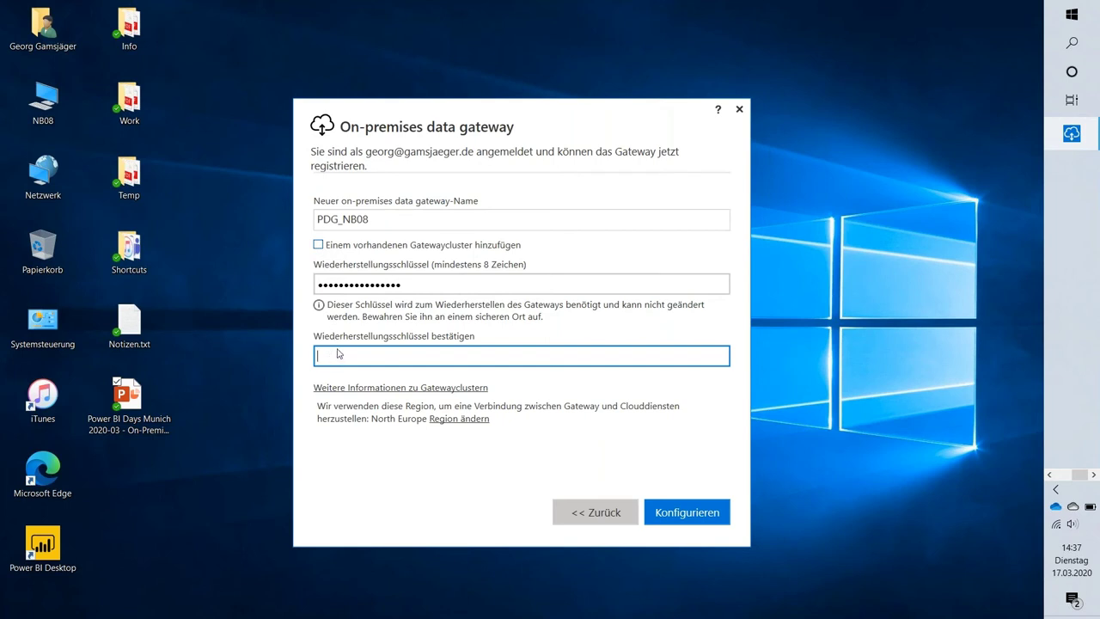
key("ctrl+v")
left_click(686, 512)
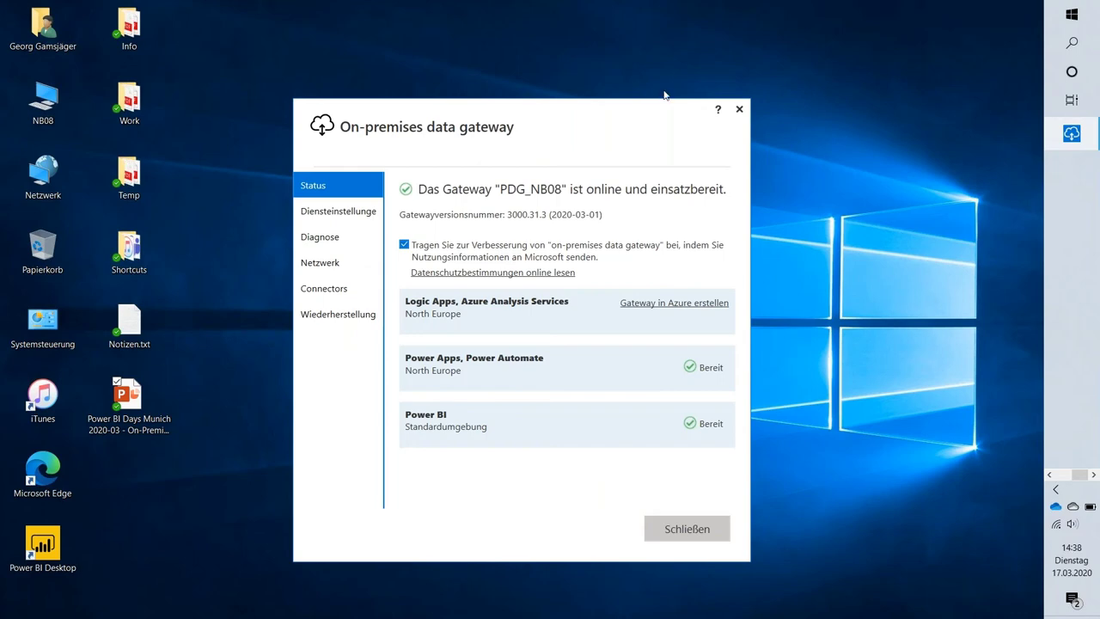
Reposition the gateway window on the desktop and review the gateway's service settings
left_click_drag(626, 115, 518, 54)
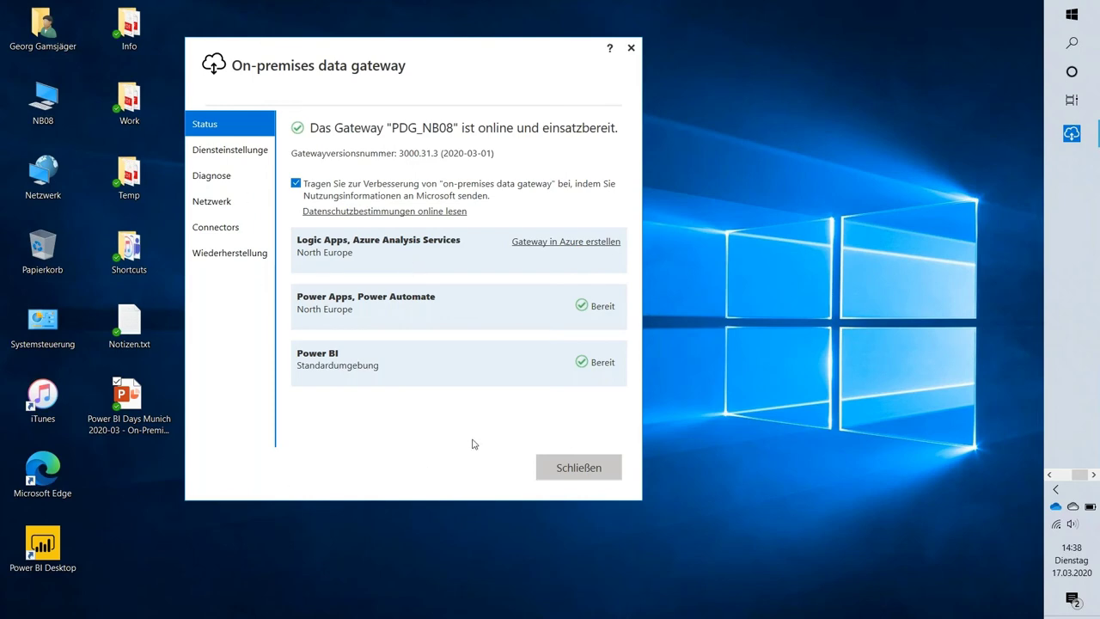
key("Down")
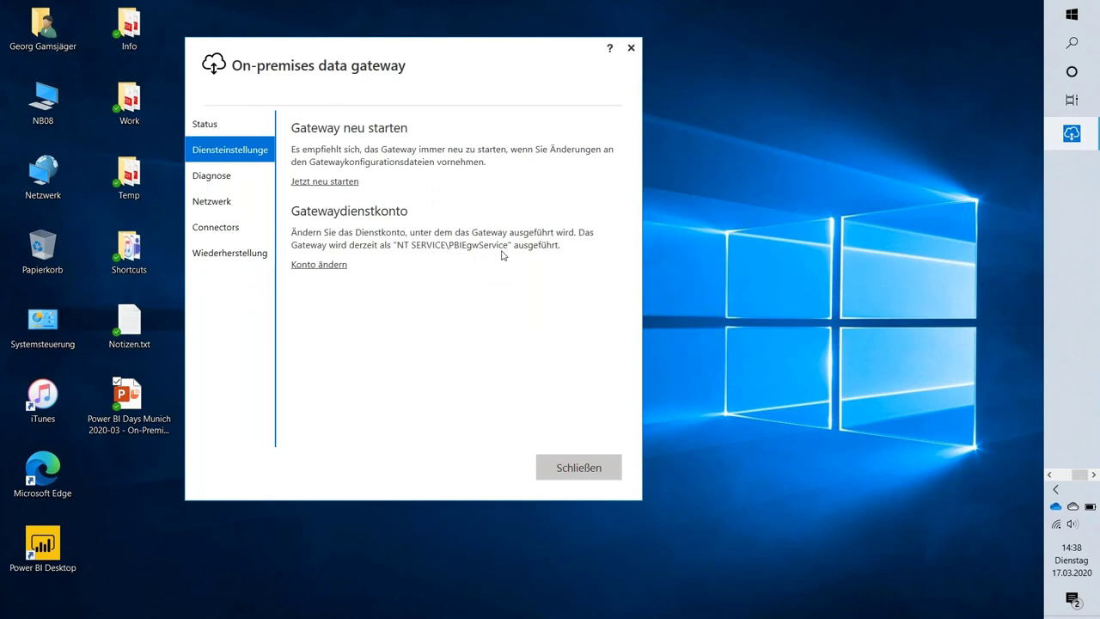
Enable additional logging in the gateway's diagnostics, and apply the change with a gateway restart
left_click(213, 178)
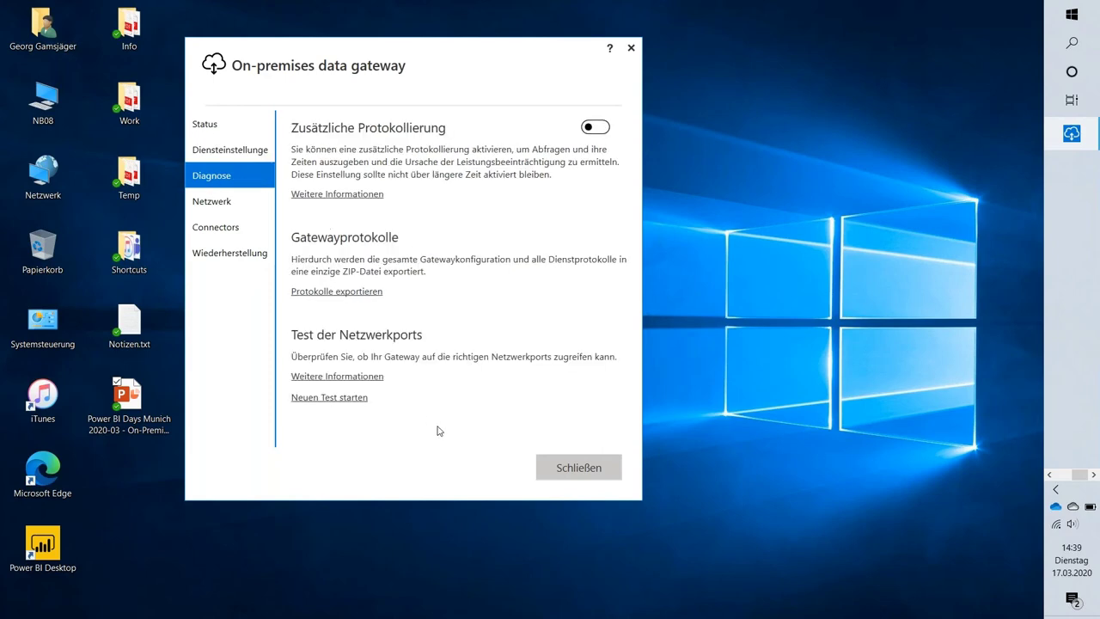
left_click(601, 130)
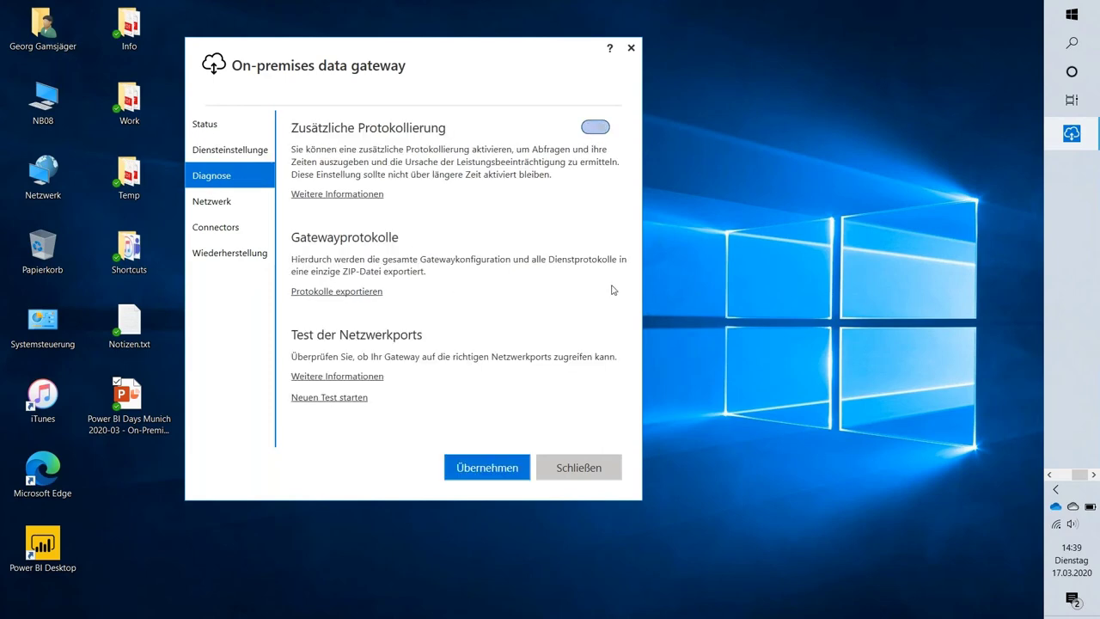
left_click(481, 468)
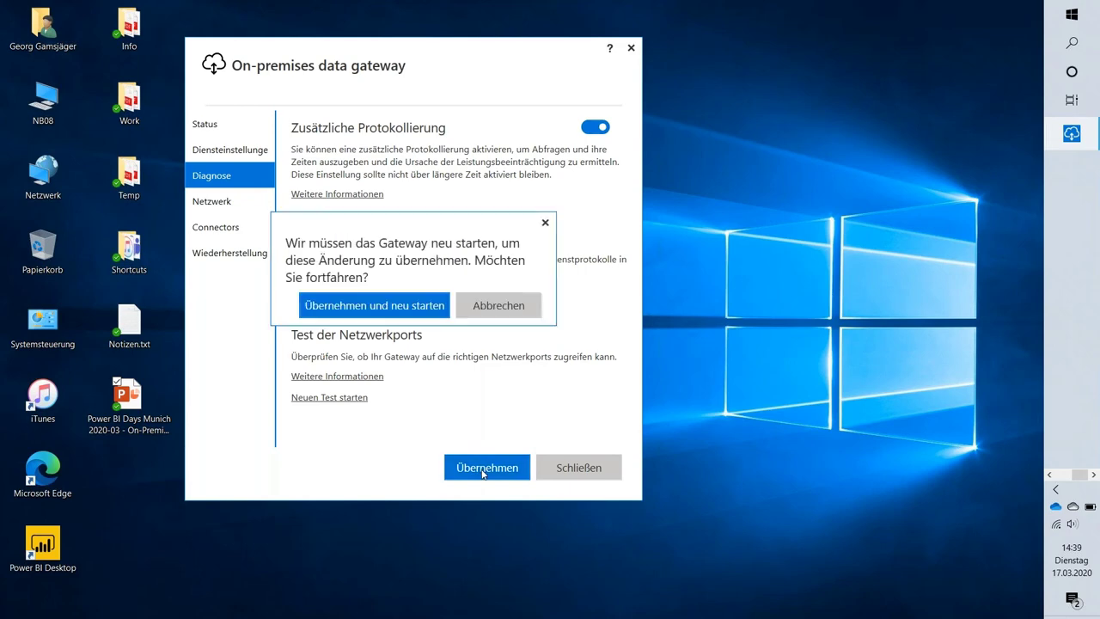
left_click(417, 311)
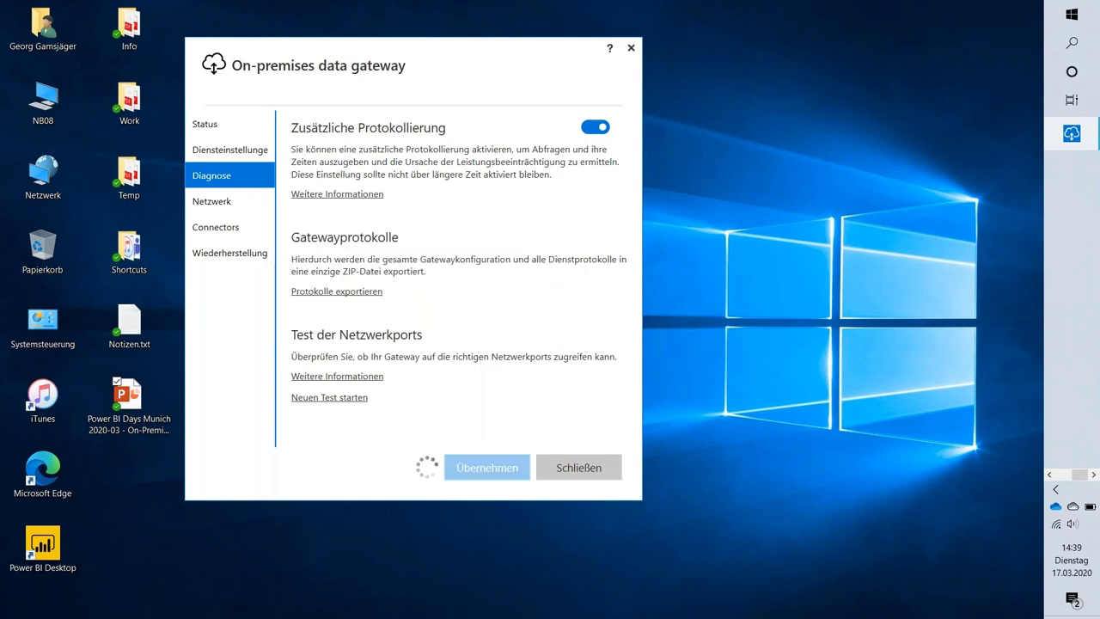
Export the gateway logs and inspect the GatewayErrors log inside the exported ZIP file, closing the log and folder windows when done
left_click(370, 292)
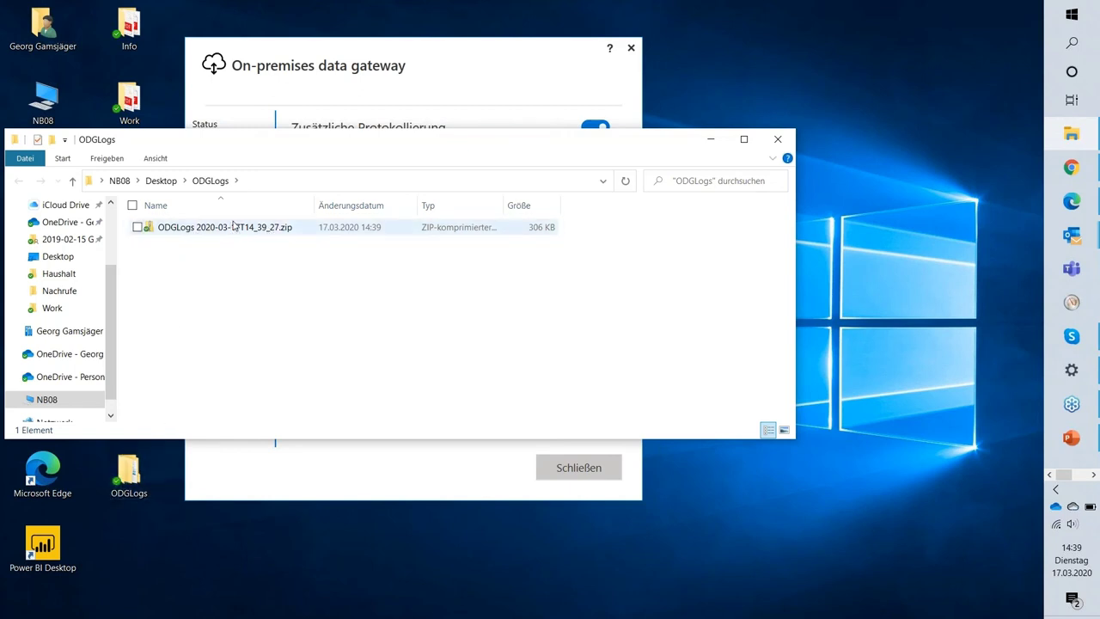
left_click(233, 229)
right_click(232, 228)
left_click(249, 232)
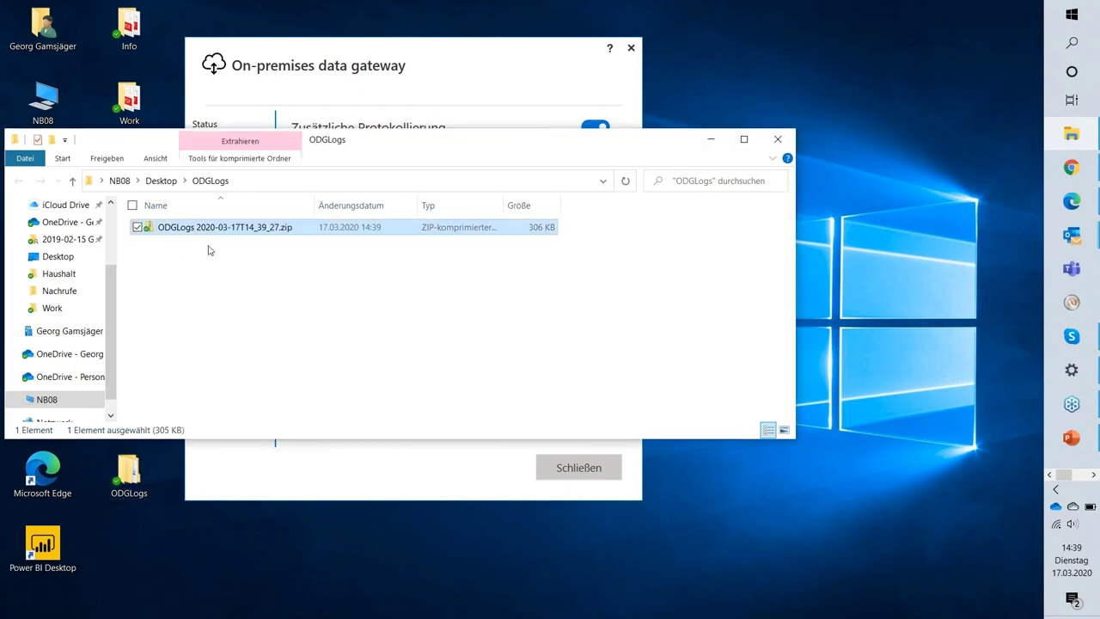
double_click(219, 242)
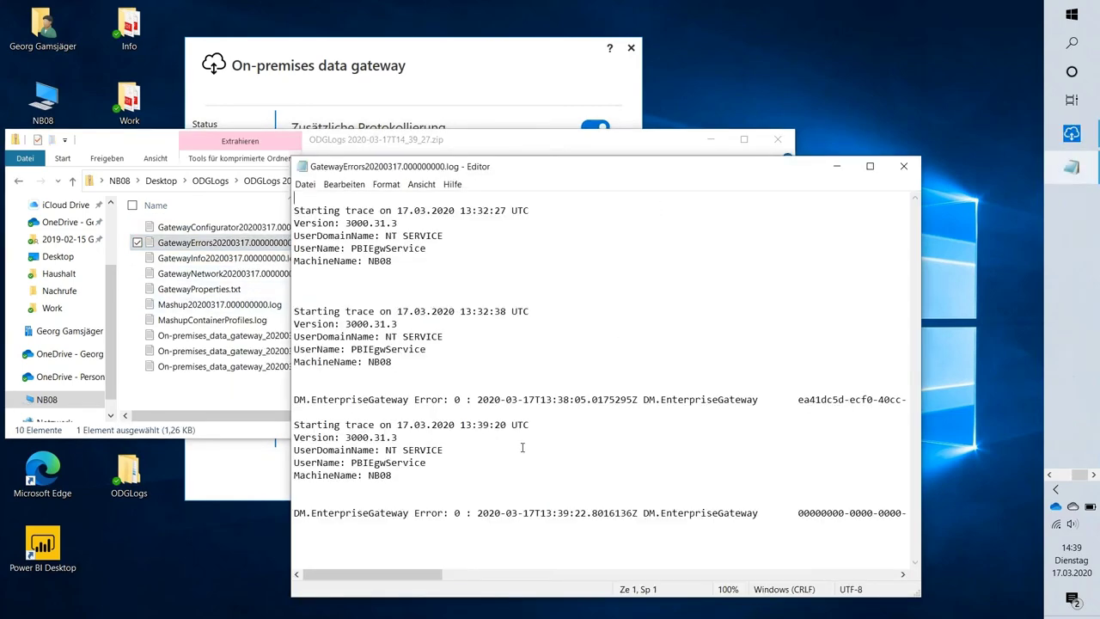
key("alt+F4")
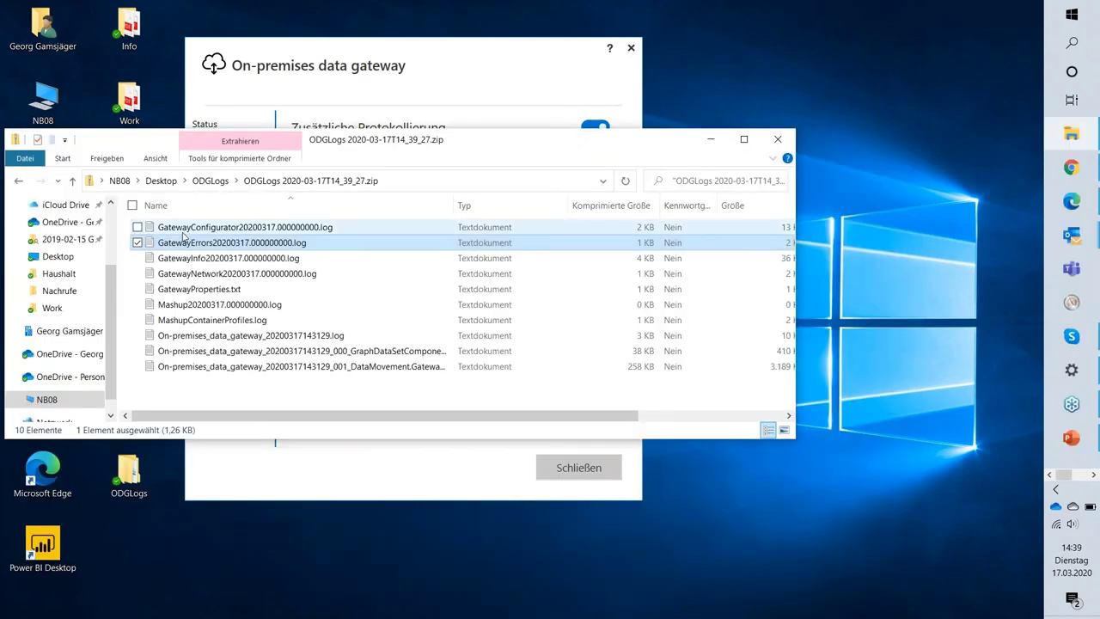
left_click(216, 180)
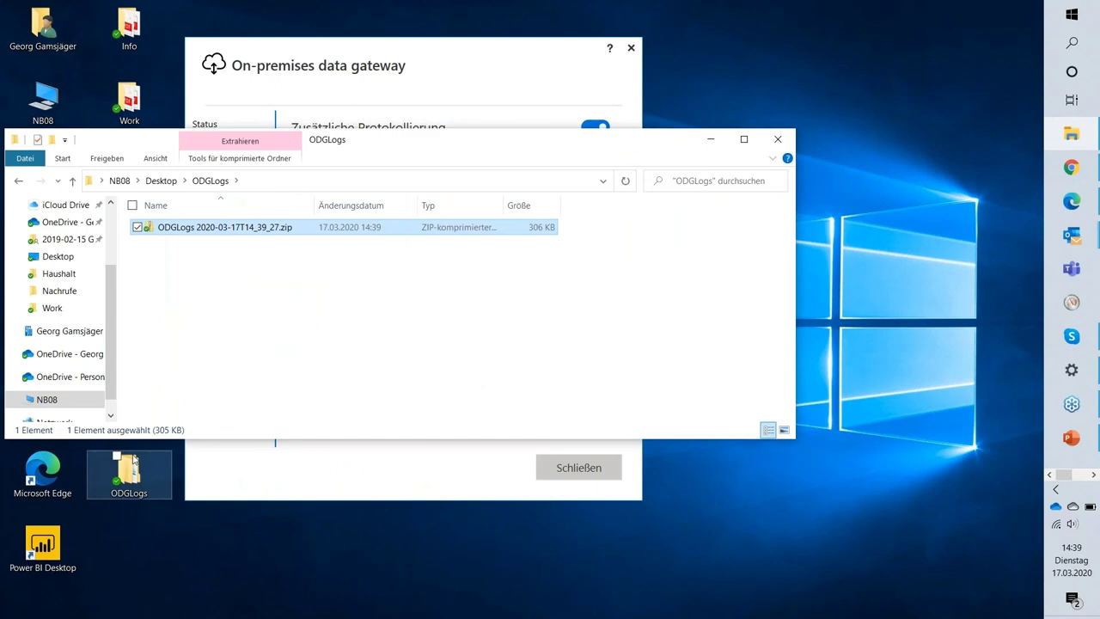
left_click(778, 142)
Review the gateway's HTTPS mode, custom data connector folder path and recovery key settings
left_click(217, 206)
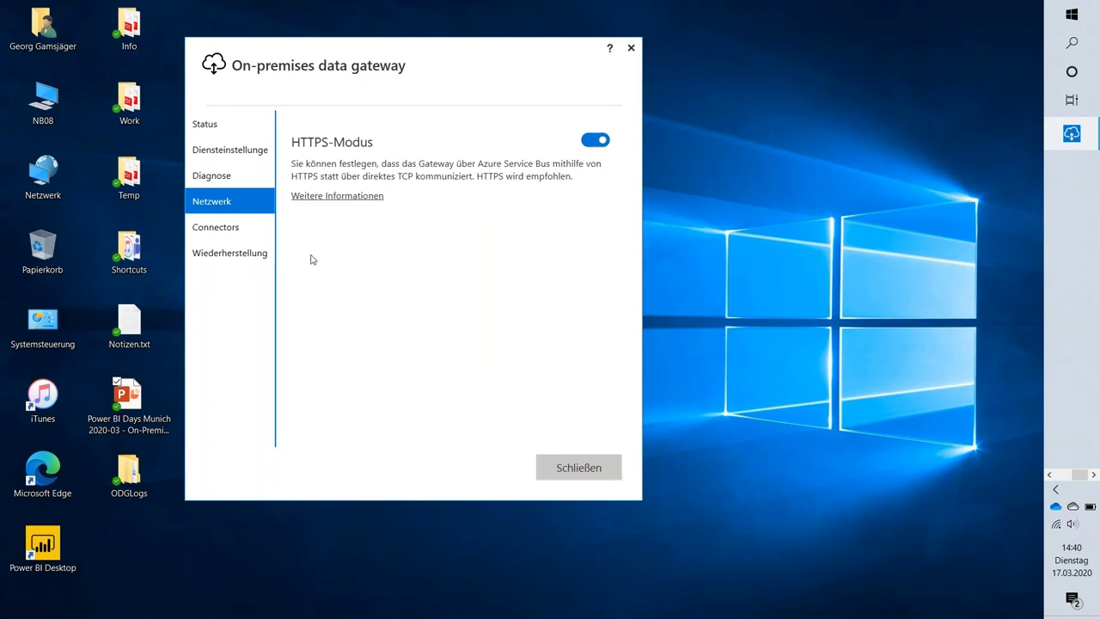
left_click(217, 230)
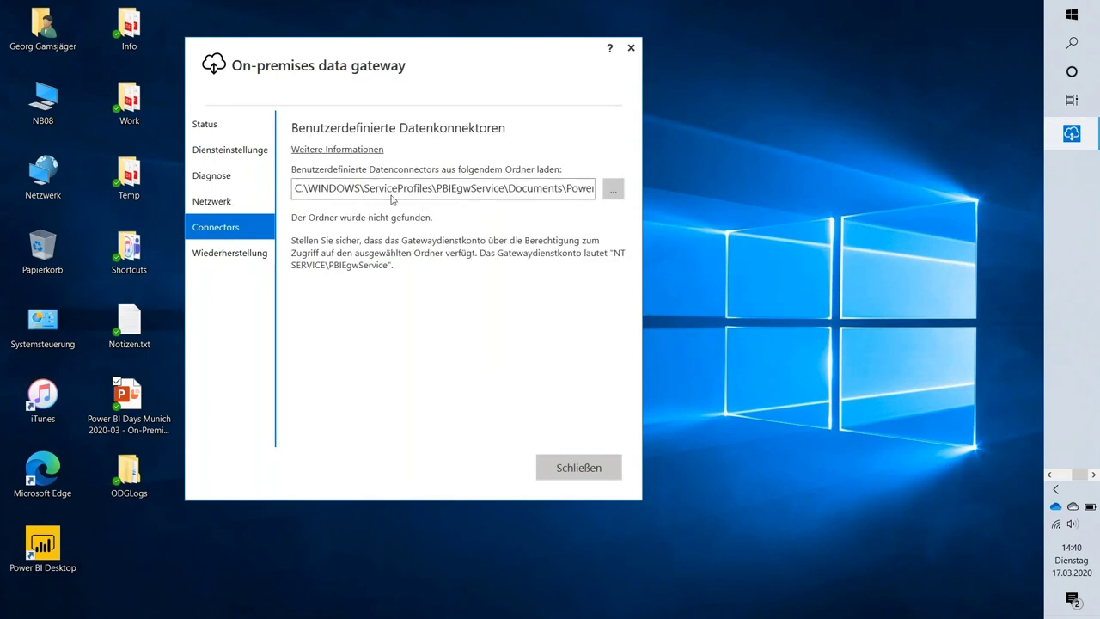
left_click(435, 189)
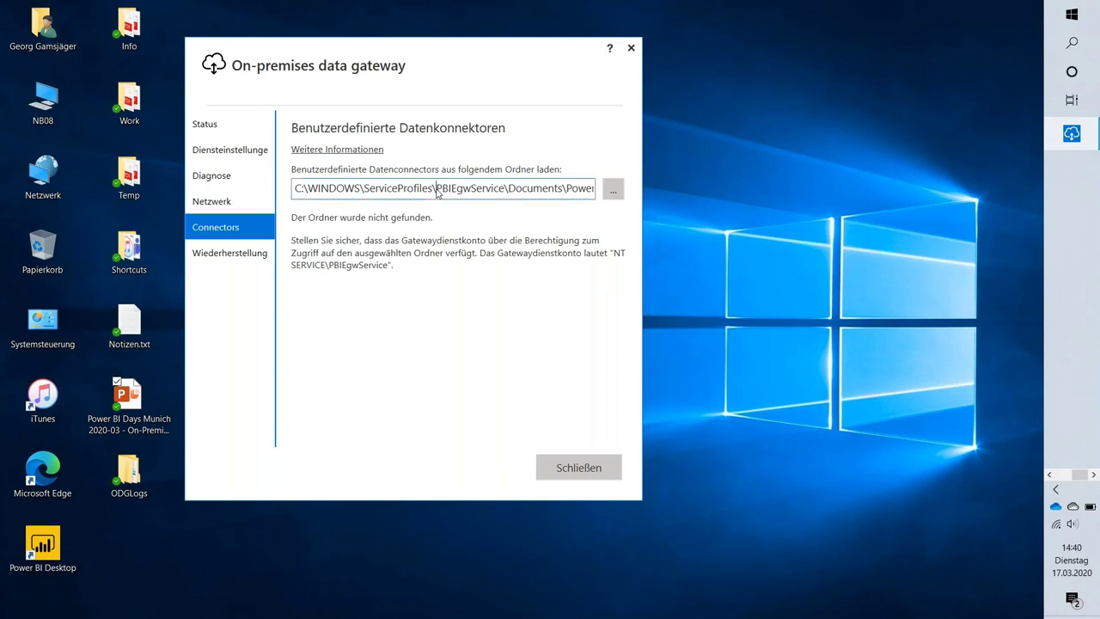
left_click_drag(437, 191, 504, 196)
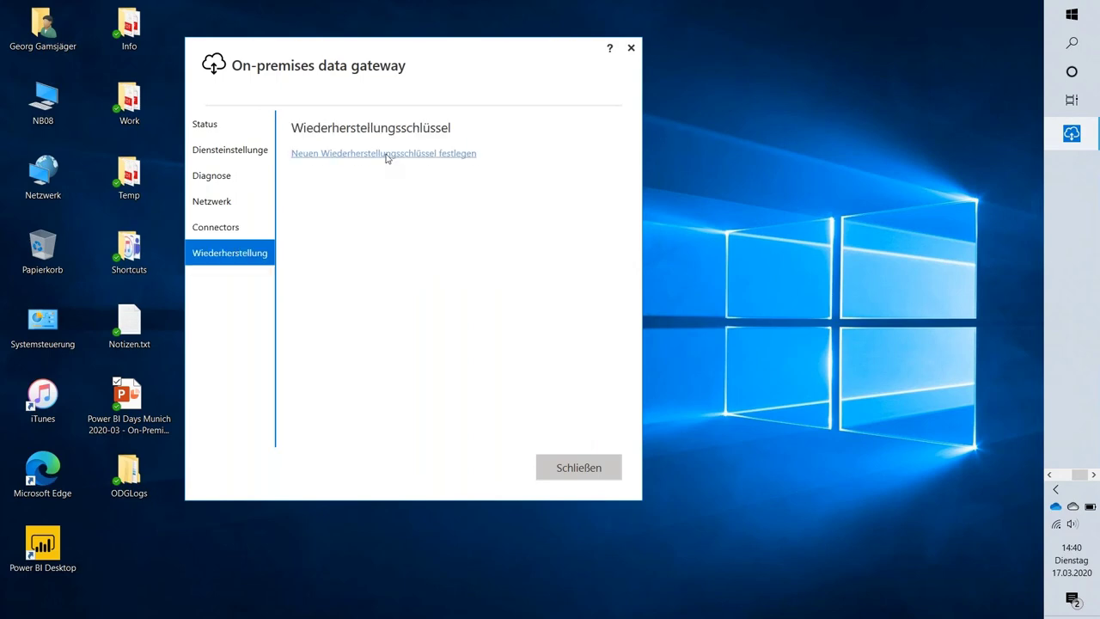
Examine the form for setting a new recovery key, and return to the gateway's status overview without changing the key
left_click(386, 154)
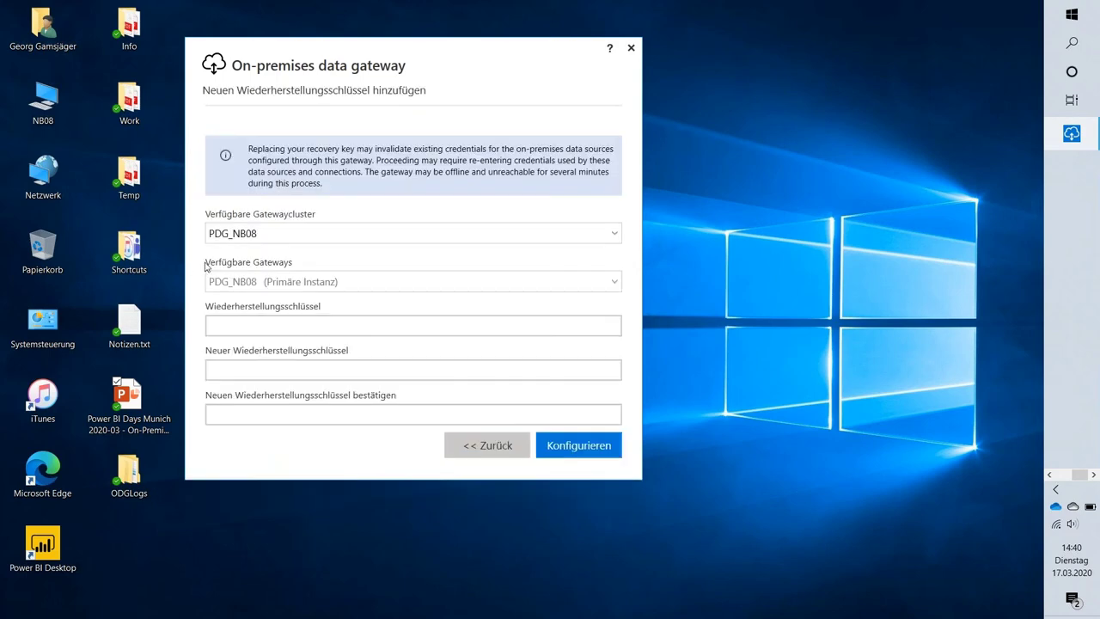
left_click(503, 450)
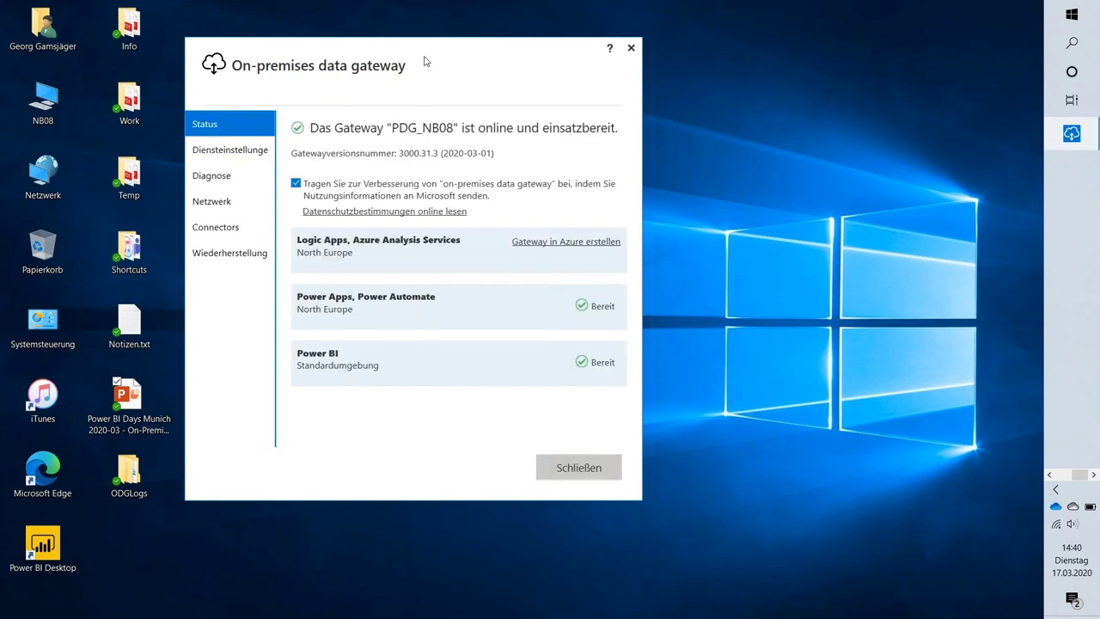
left_click_drag(431, 60, 452, 48)
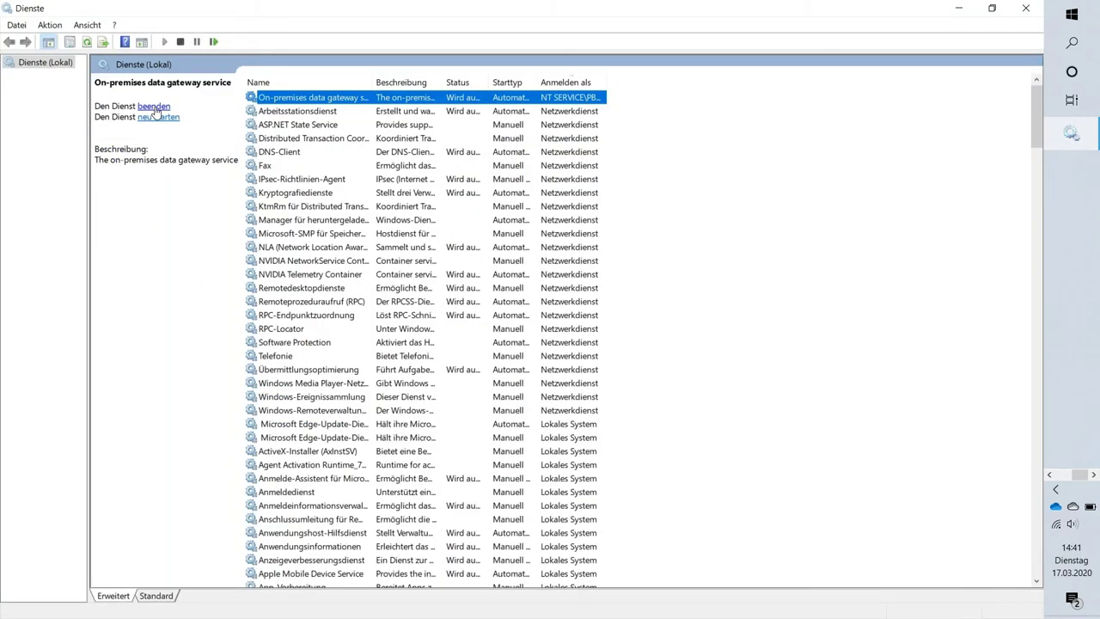
Stop the On-premises data gateway service, and look into the Benutzer folder on drive C: before closing the folder window
left_click(155, 106)
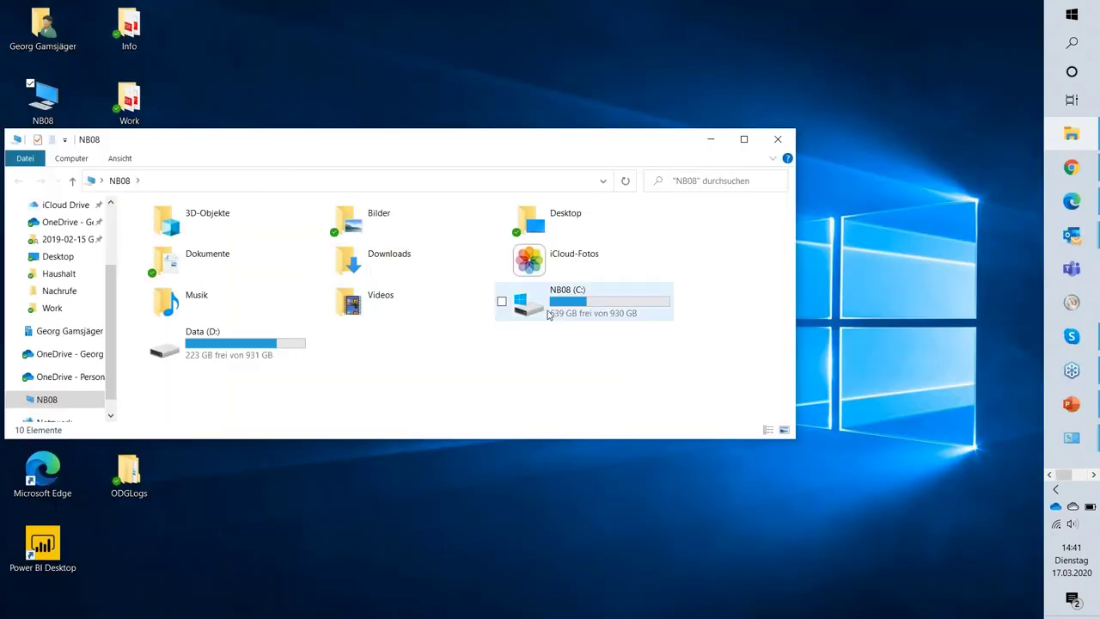
double_click(547, 306)
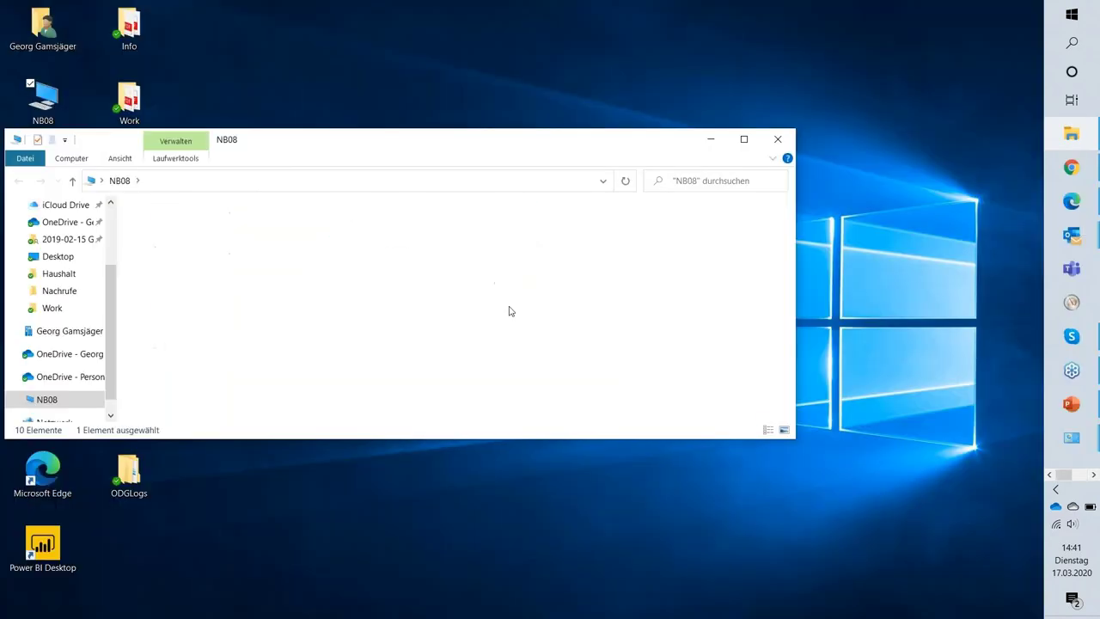
double_click(194, 229)
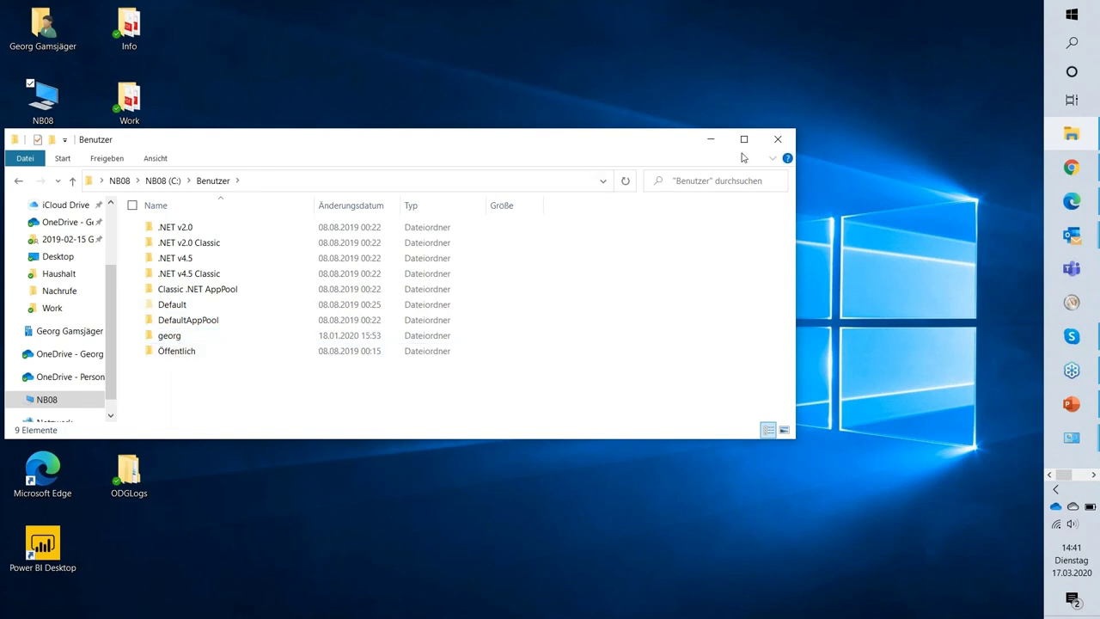
left_click(777, 139)
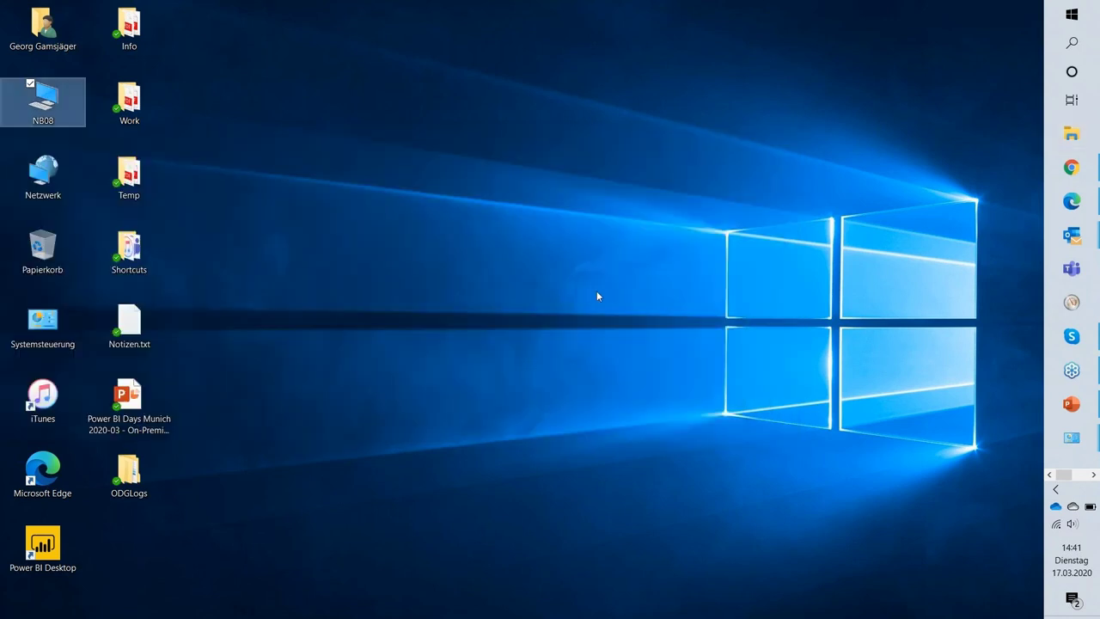
Reselect the On-premises data gateway service in the Windows services list and start it
left_click(1071, 135)
key("Down")
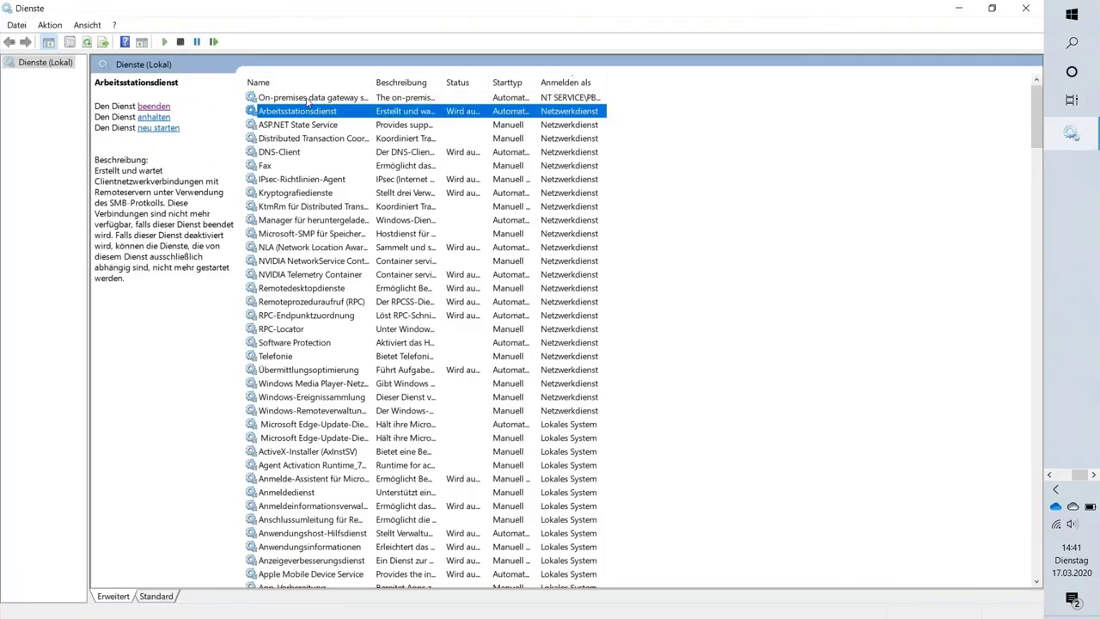
key("Up")
left_click(149, 106)
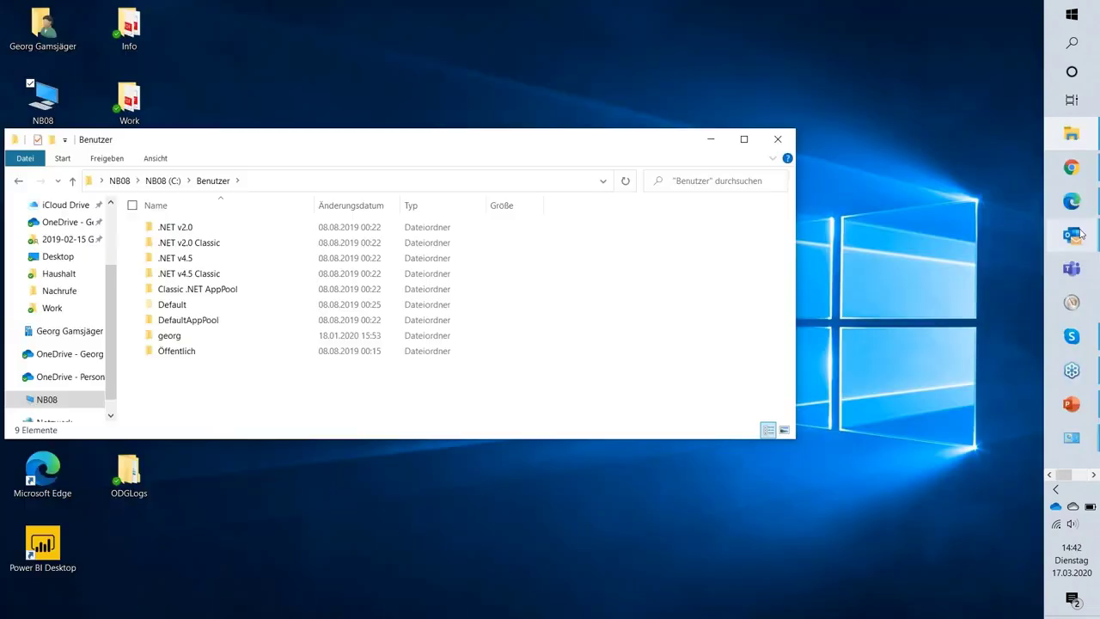
Switch to Chrome and show the Enable performance logging section of the Microsoft article on monitoring and optimizing gateway performance
left_click(1072, 168)
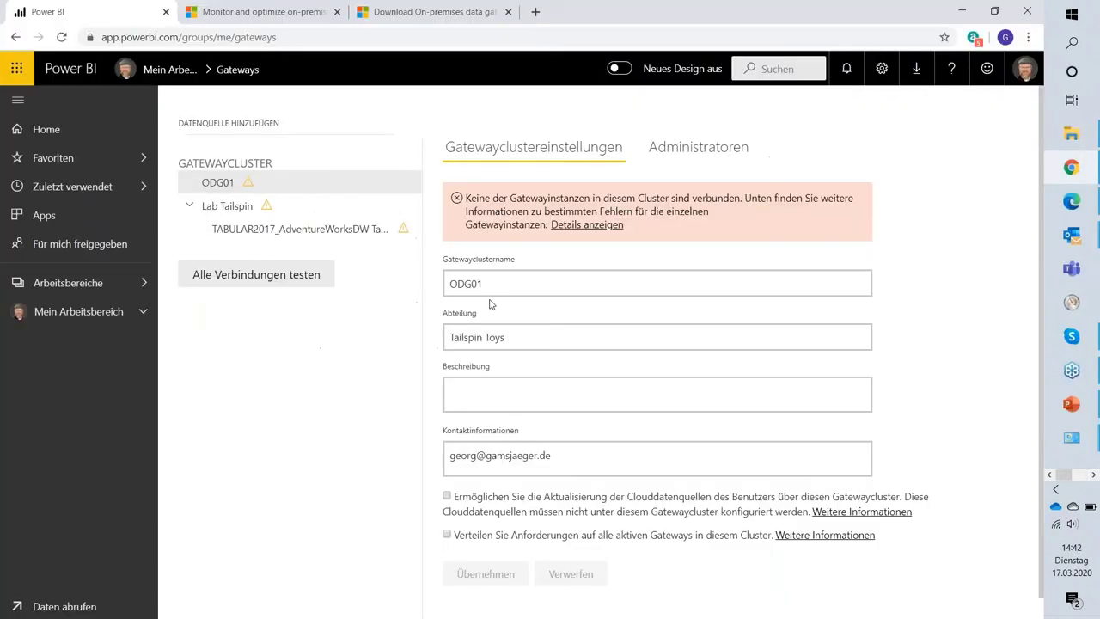
left_click(300, 21)
scroll(601, 215, "down", 4)
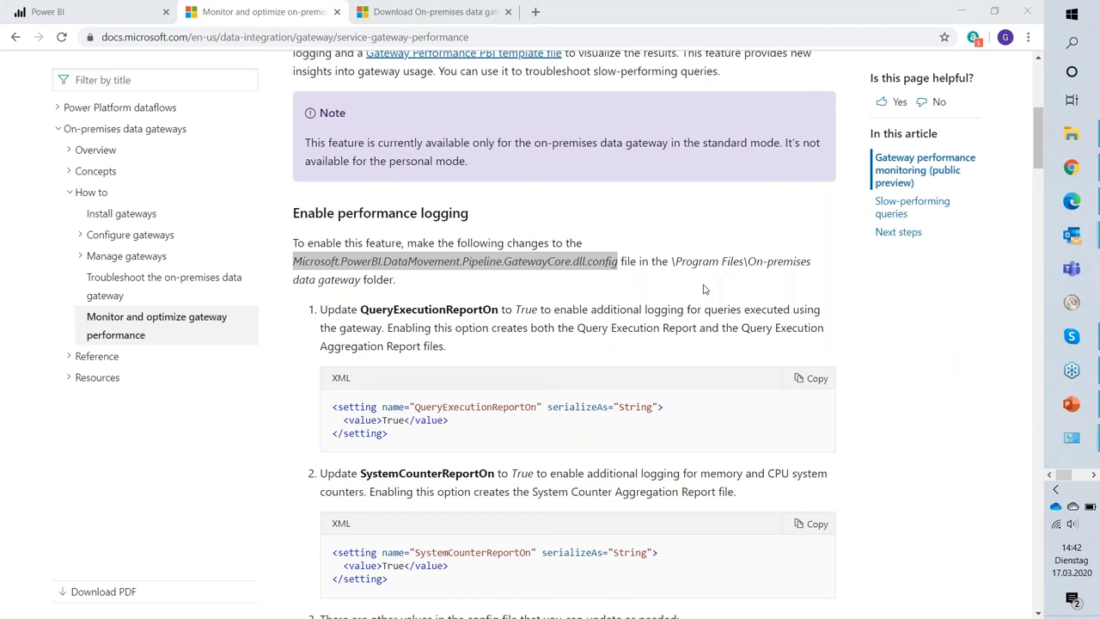
Switch to File Explorer, open the On-premises data gateway folder under Programme on drive C:, and place the window below the article's file name
left_click(1072, 133)
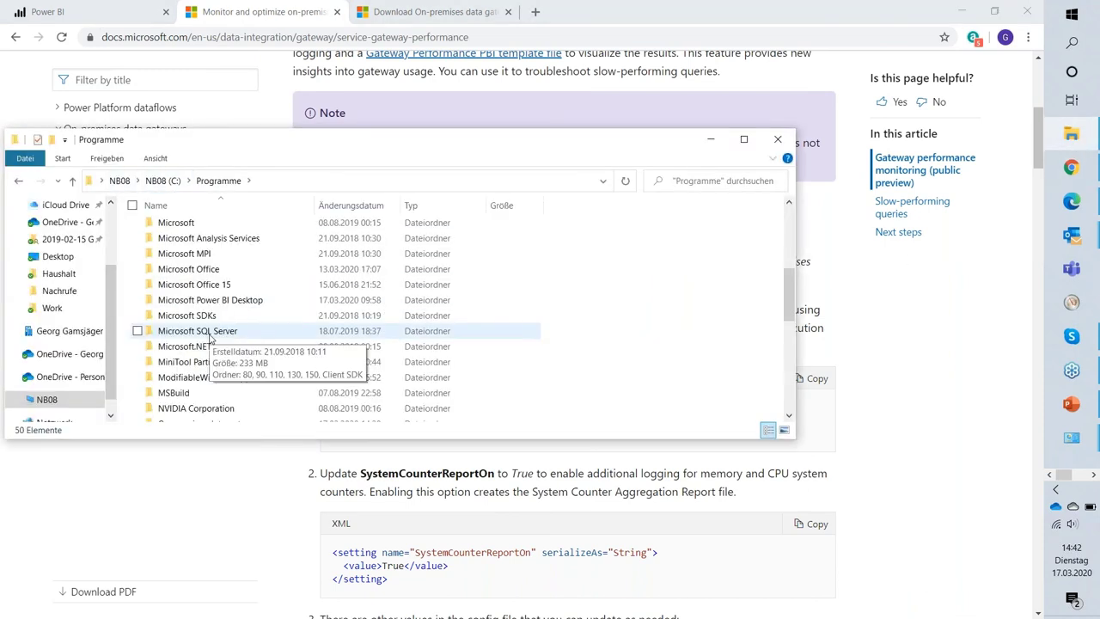
scroll(227, 352, "down", 1)
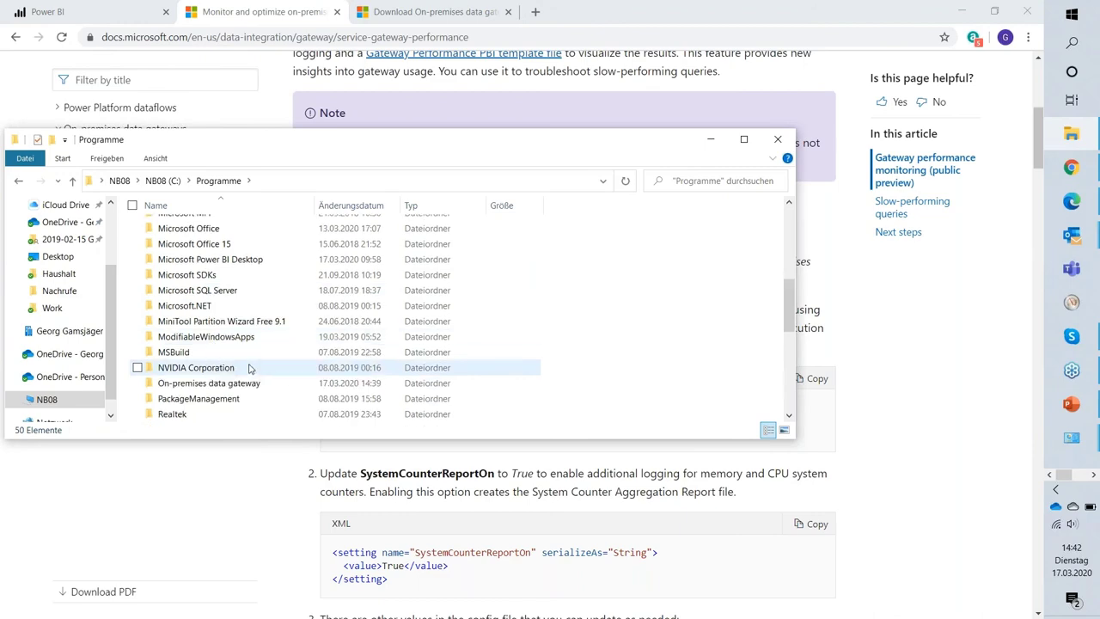
double_click(245, 382)
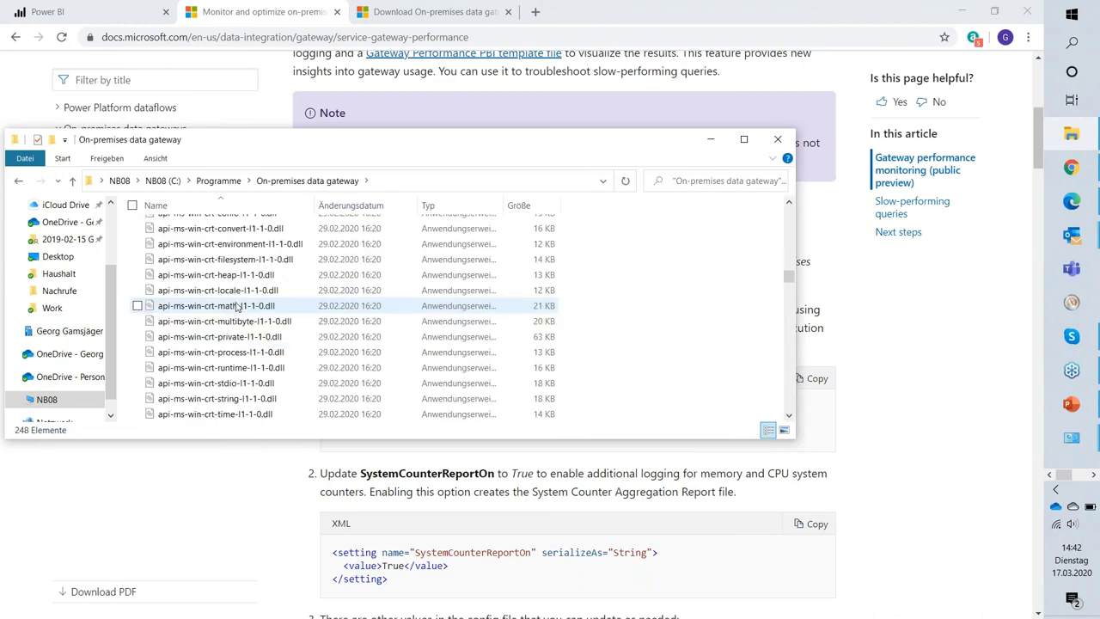
scroll(238, 307, "down", 5)
scroll(238, 306, "down", 2)
scroll(238, 306, "up", 1)
left_click_drag(381, 139, 487, 297)
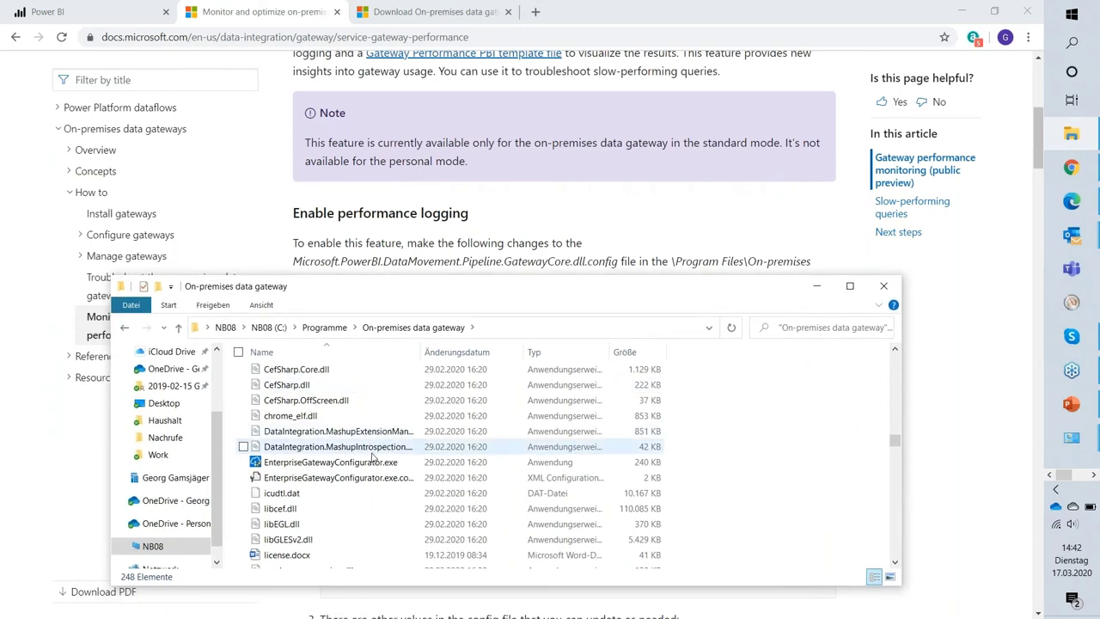
Locate Microsoft.PowerBI.DataMovement.Pipeline.GatewayCore.dll.config in the gateway folder and open it in Visual Studio Code
scroll(371, 457, "down", 2)
scroll(371, 457, "down", 9)
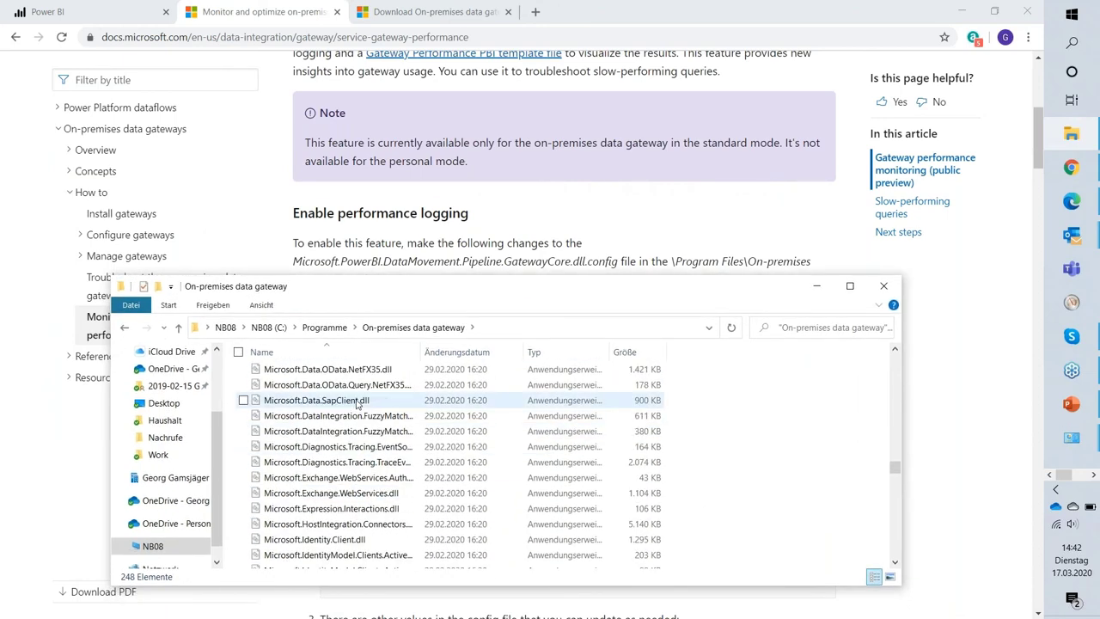
scroll(398, 446, "down", 2)
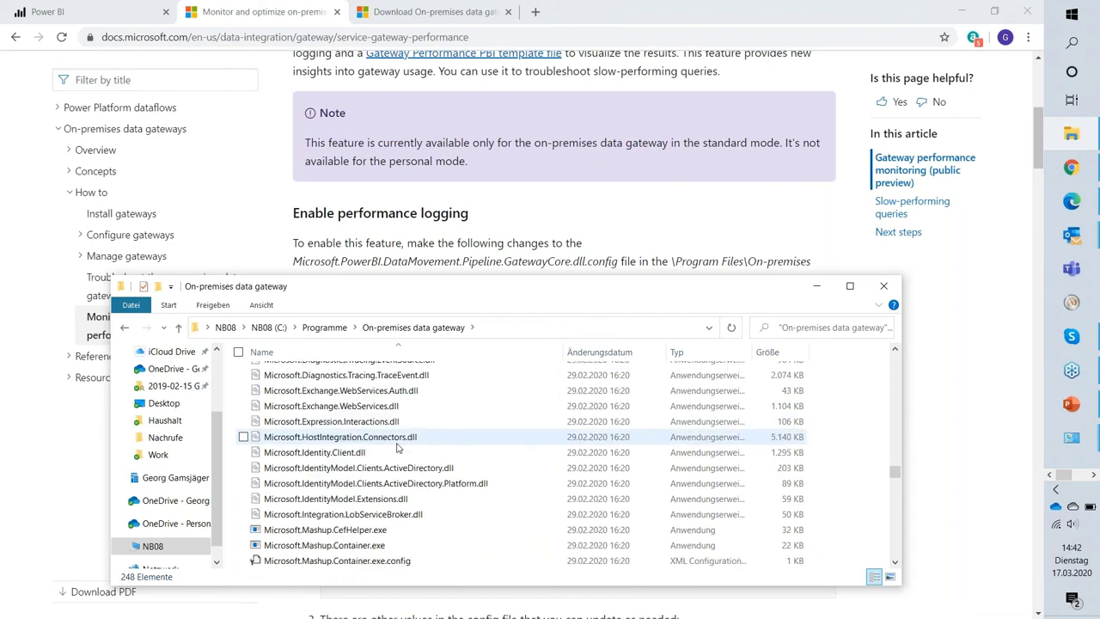
scroll(398, 446, "down", 1)
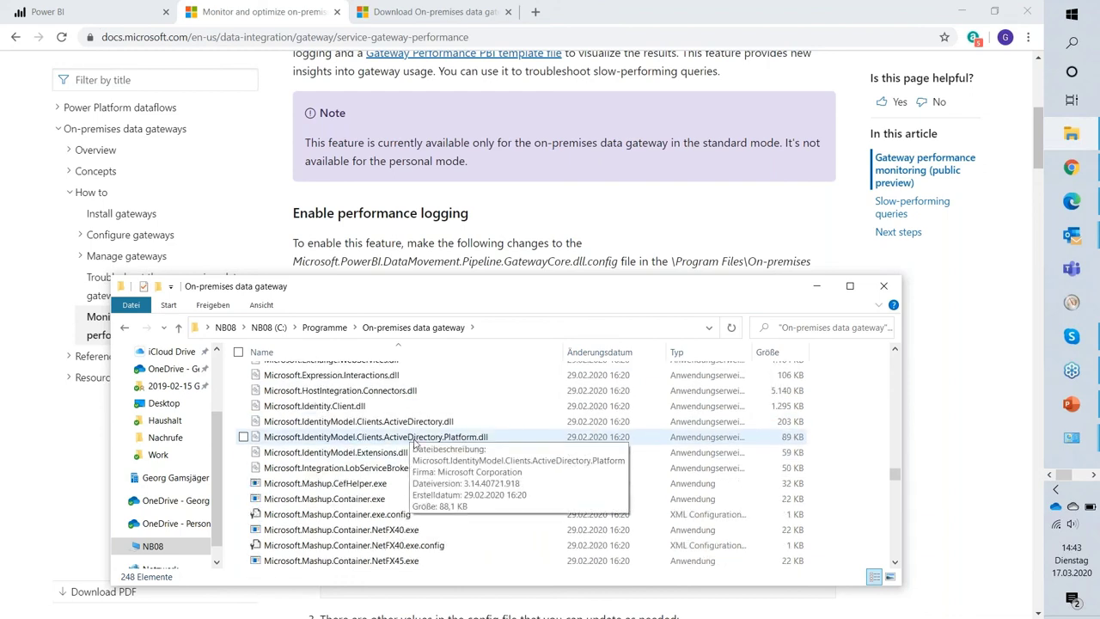
scroll(411, 438, "down", 3)
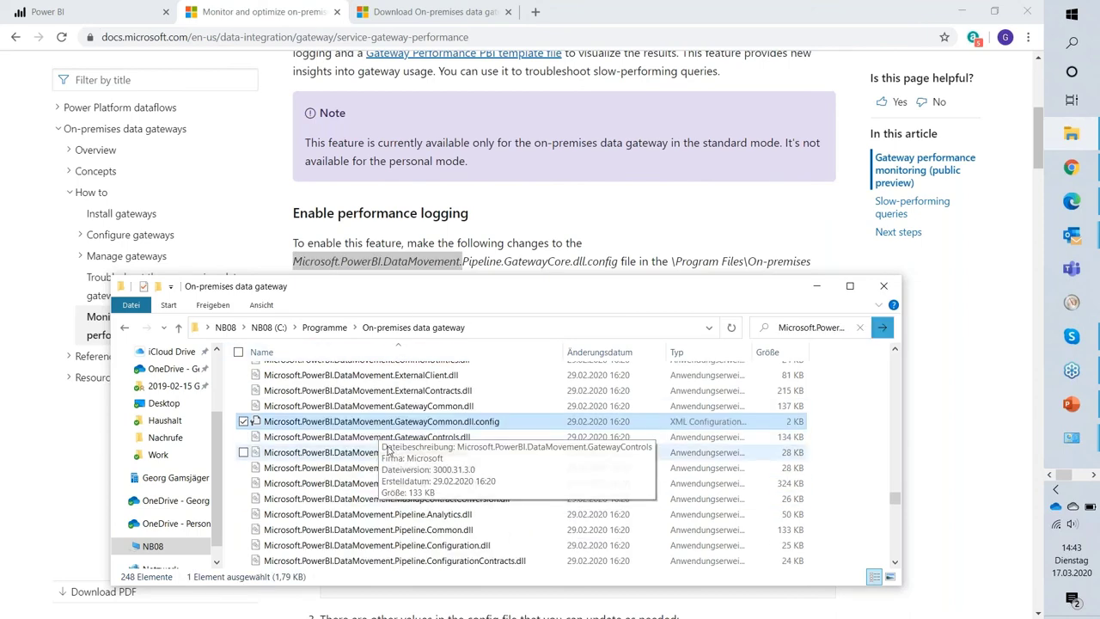
scroll(425, 507, "down", 1)
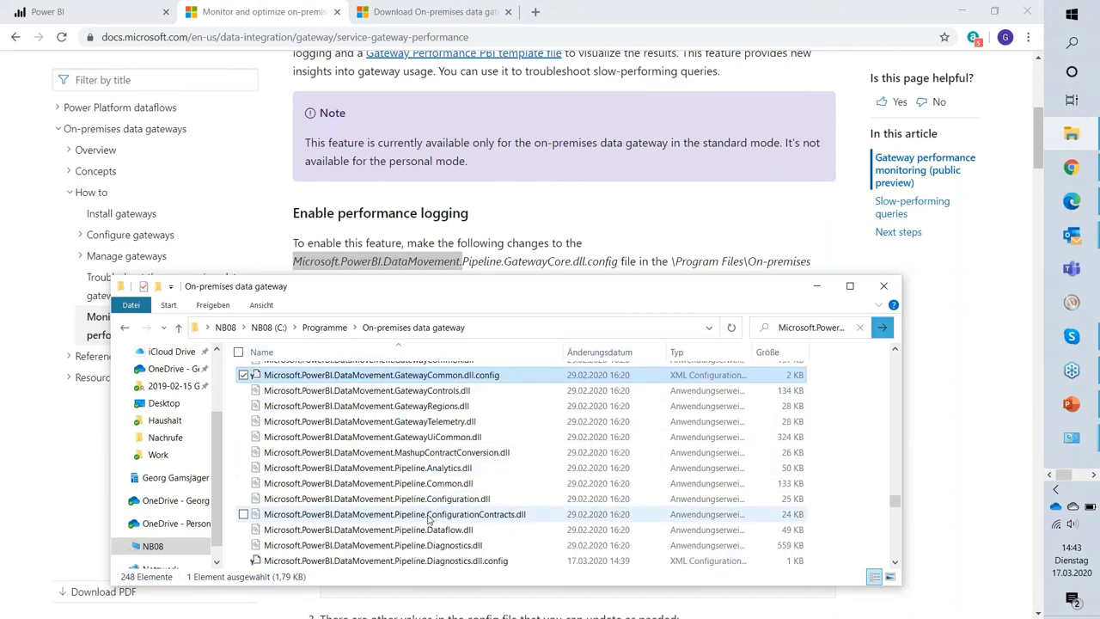
scroll(428, 518, "down", 2)
left_click(435, 545)
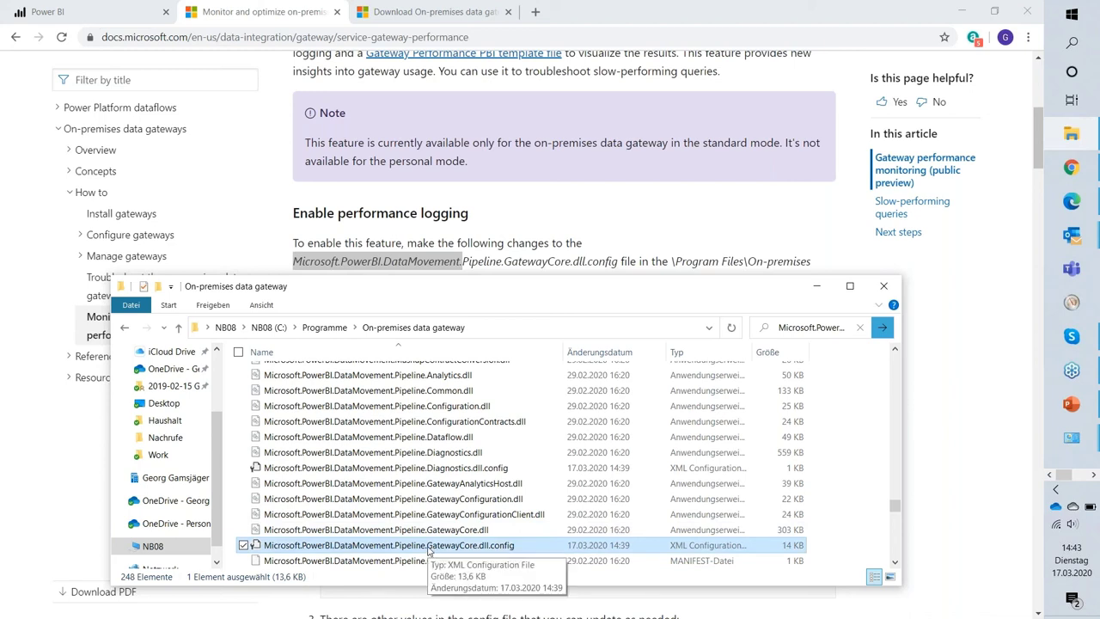
right_click(428, 548)
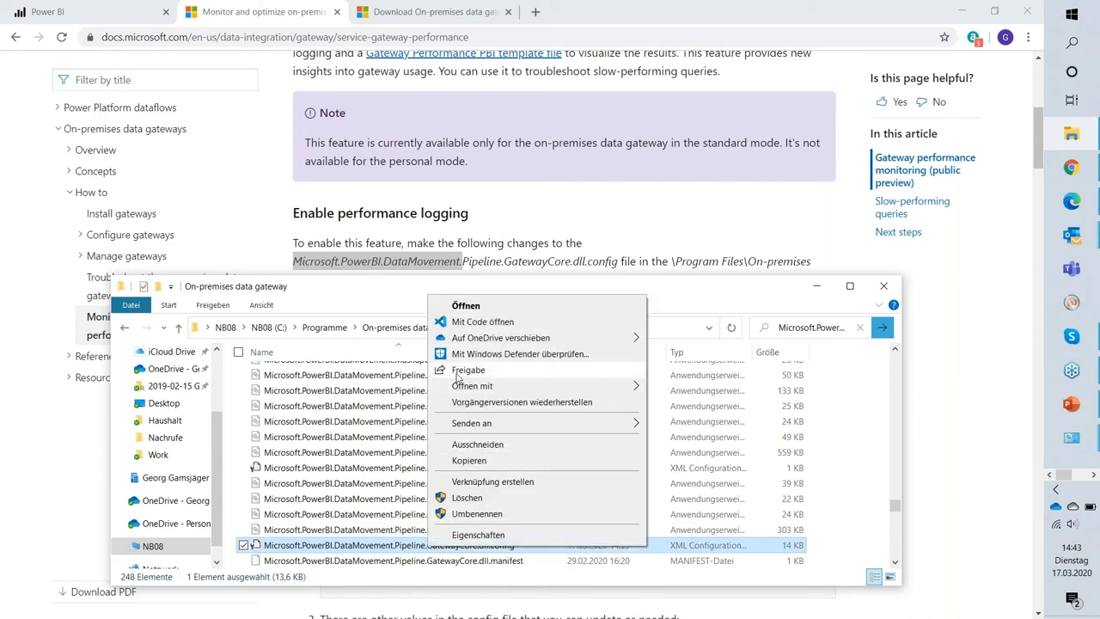
left_click(482, 322)
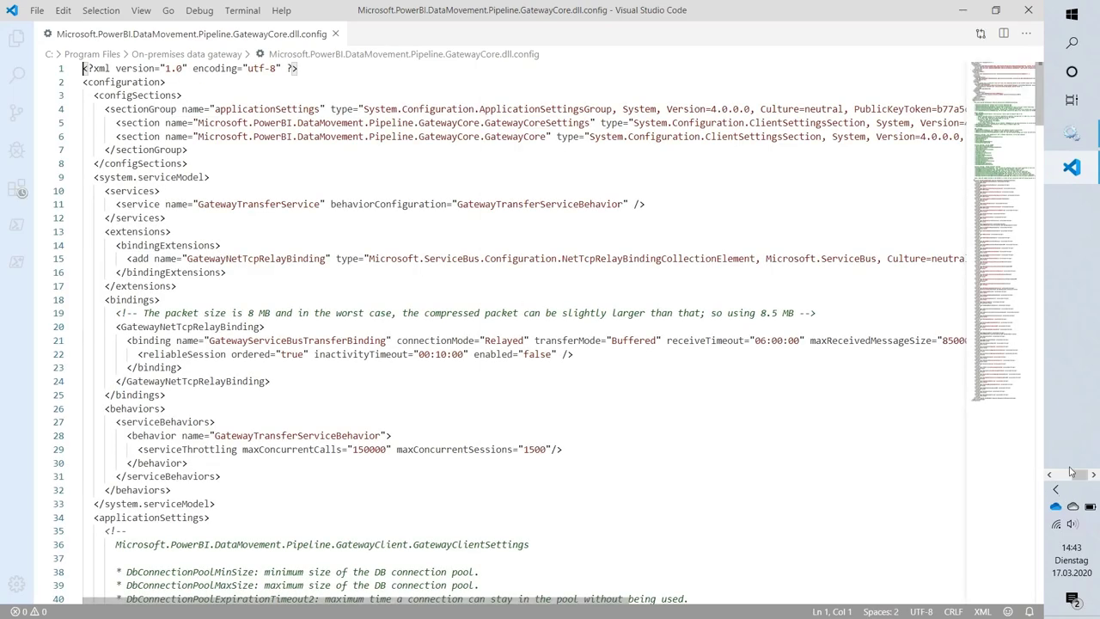
Copy the setting name QueryExecutionReportOn from the article in Chrome and find it in the config file in Visual Studio Code
left_click(1071, 166)
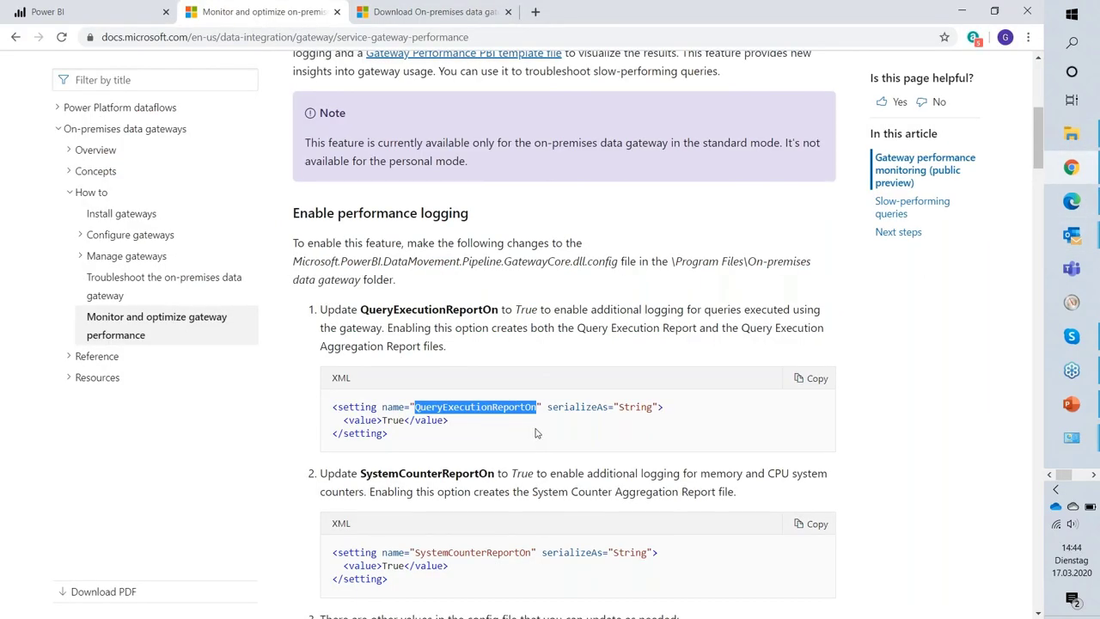
key("ctrl+f")
key("ctrl+c")
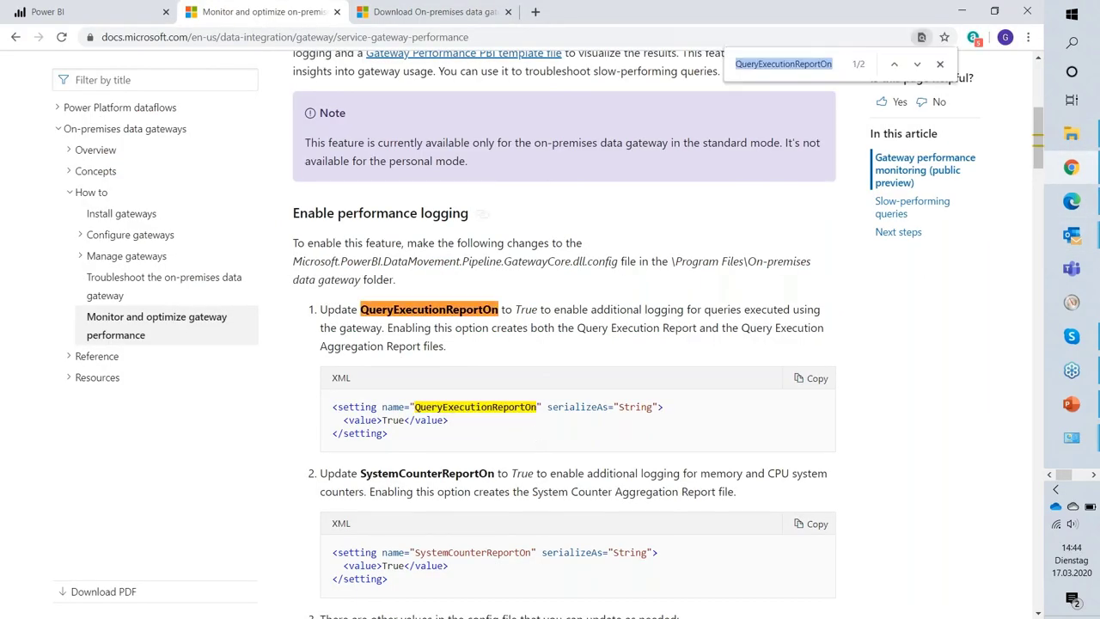
left_click(951, 24)
left_click(490, 286)
left_click(558, 422)
key("ctrl+f")
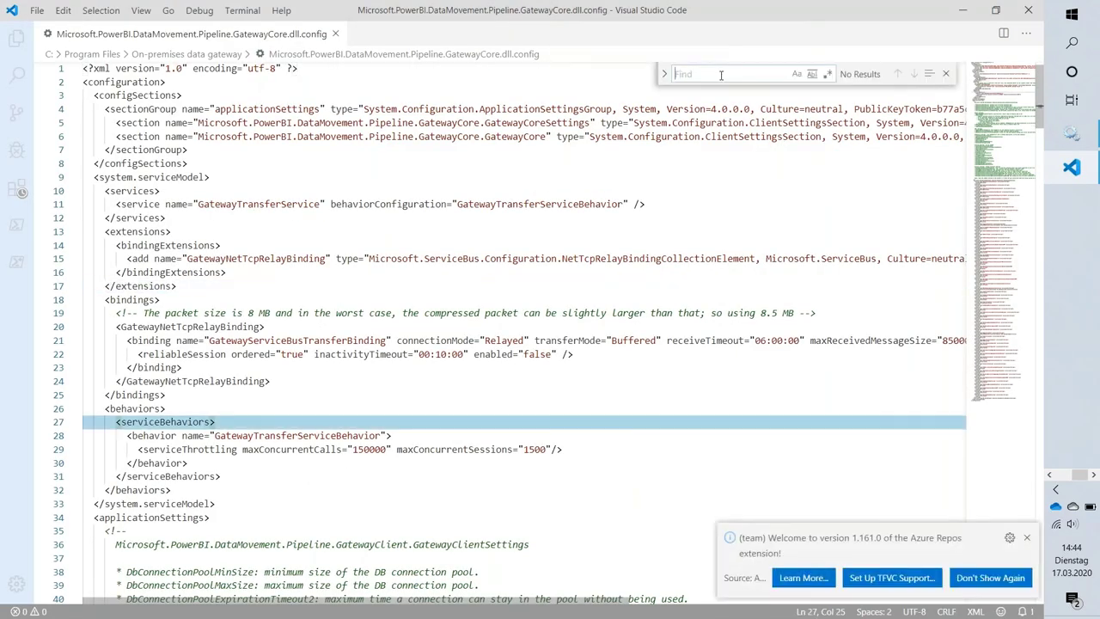
key("ctrl+v")
Set QueryExecutionReportOn and SystemCounterReportOn to True in the gateway config file, and save the file
double_click(176, 345)
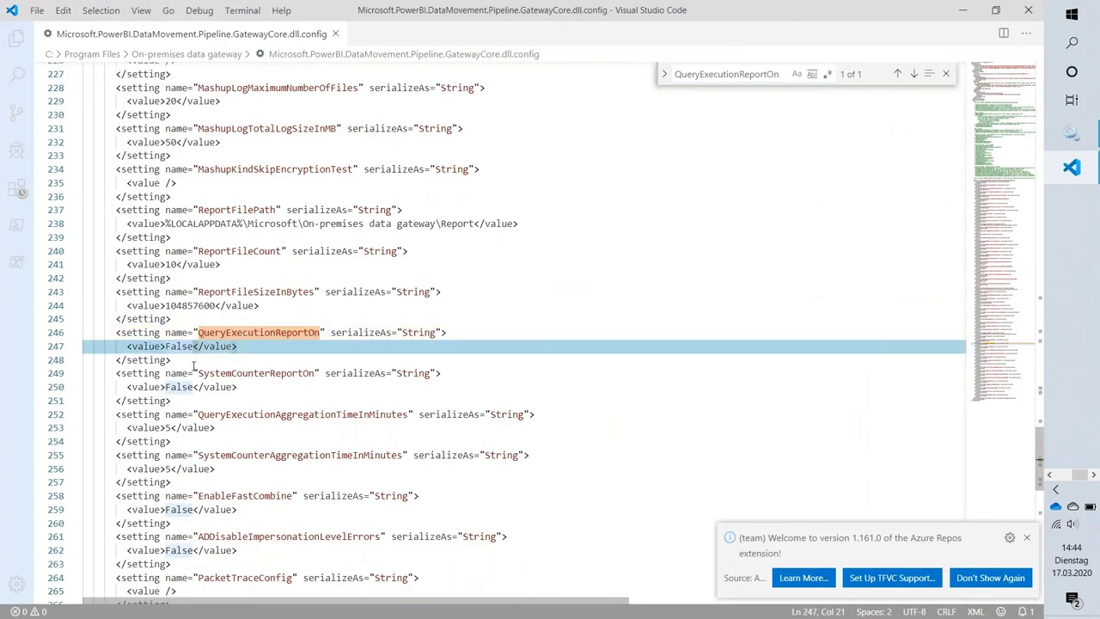
type("True")
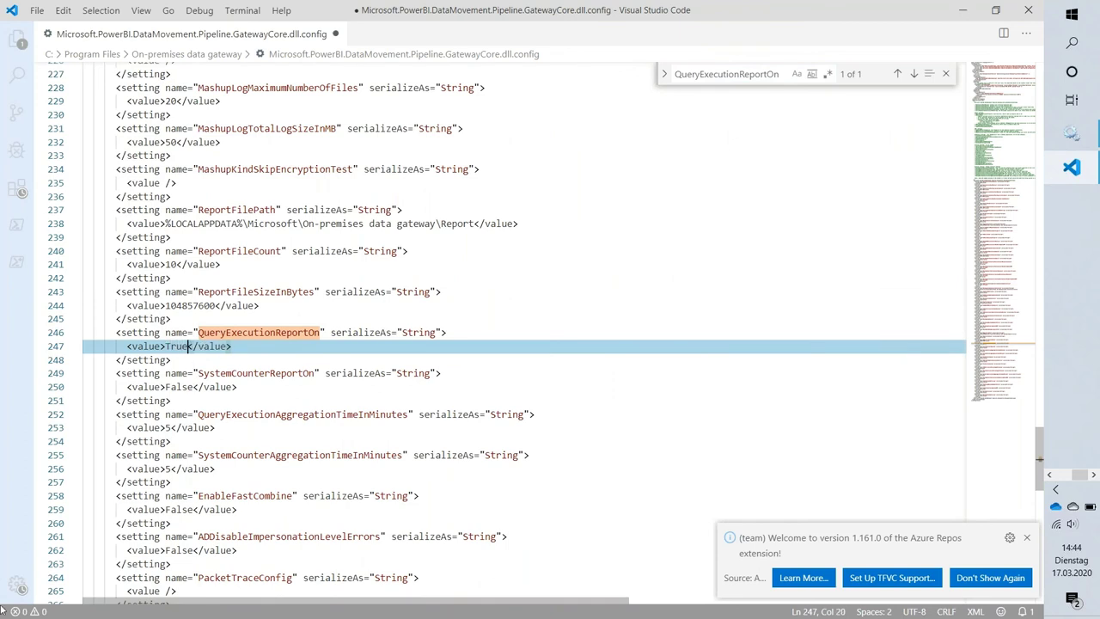
double_click(176, 386)
type("True")
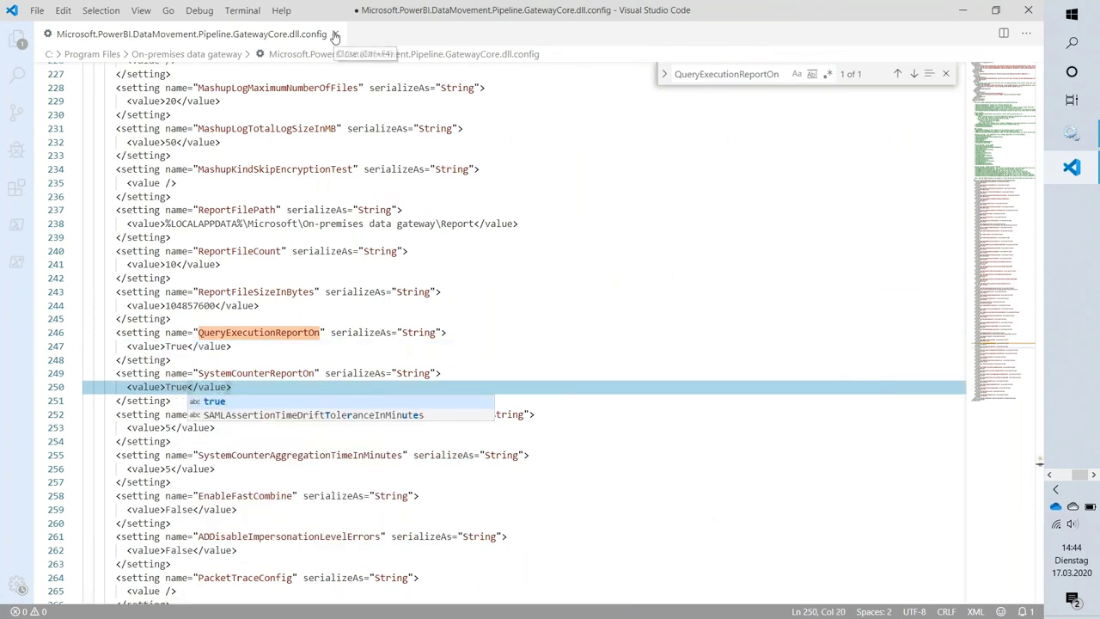
left_click(335, 35)
key("Escape")
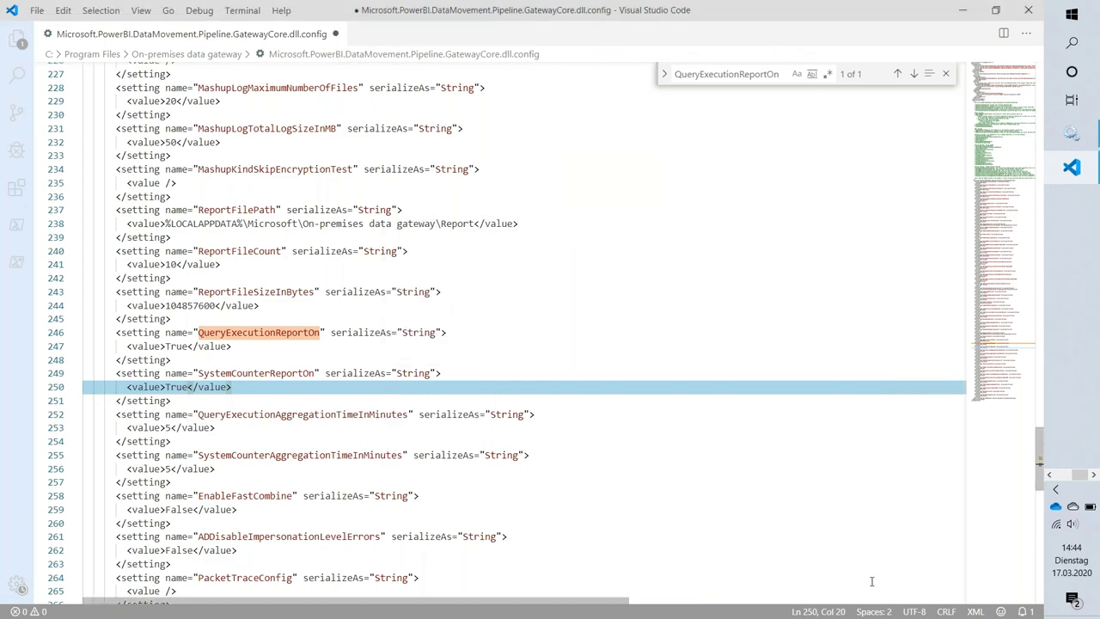
left_click(37, 10)
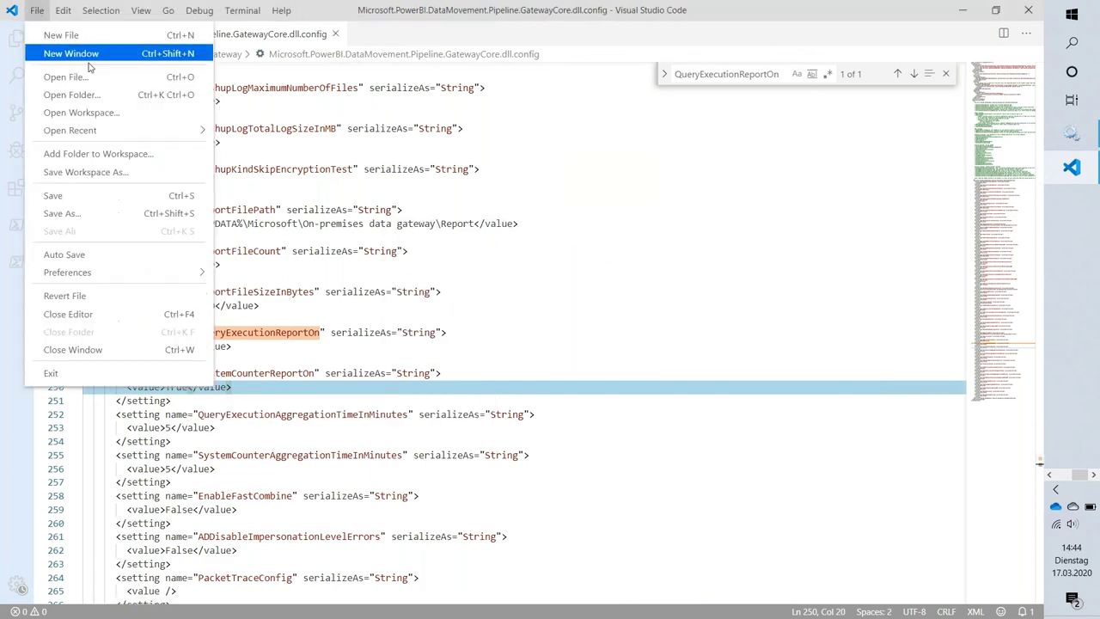
left_click(55, 195)
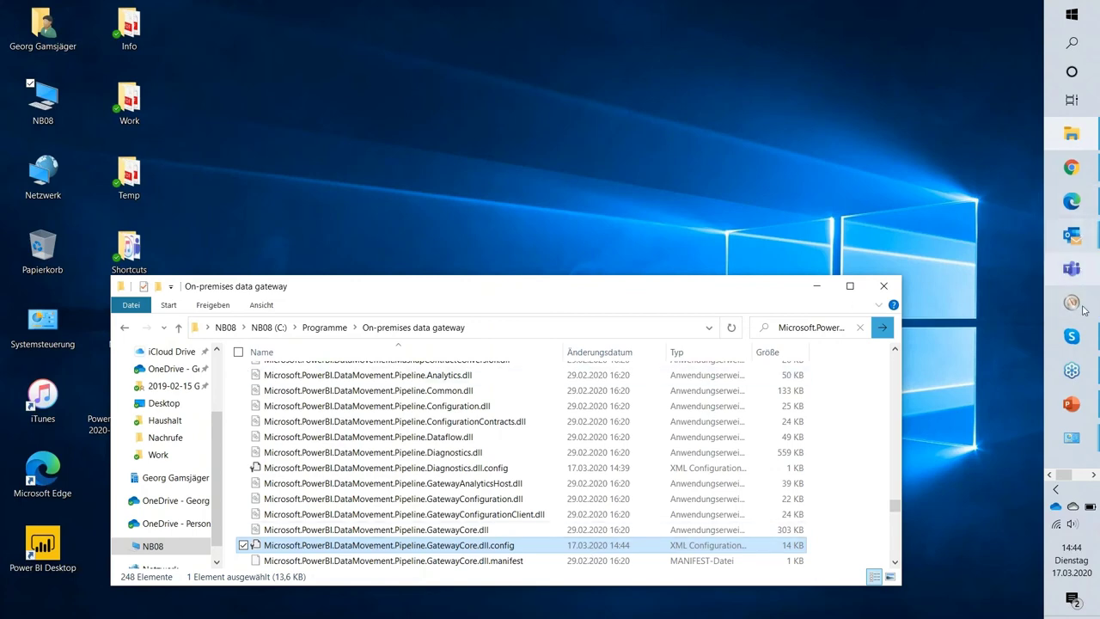
Put the gateway folder window away and open the GatewayPerformanceMonitoring.pbit template from the Downloads folder
left_click(816, 286)
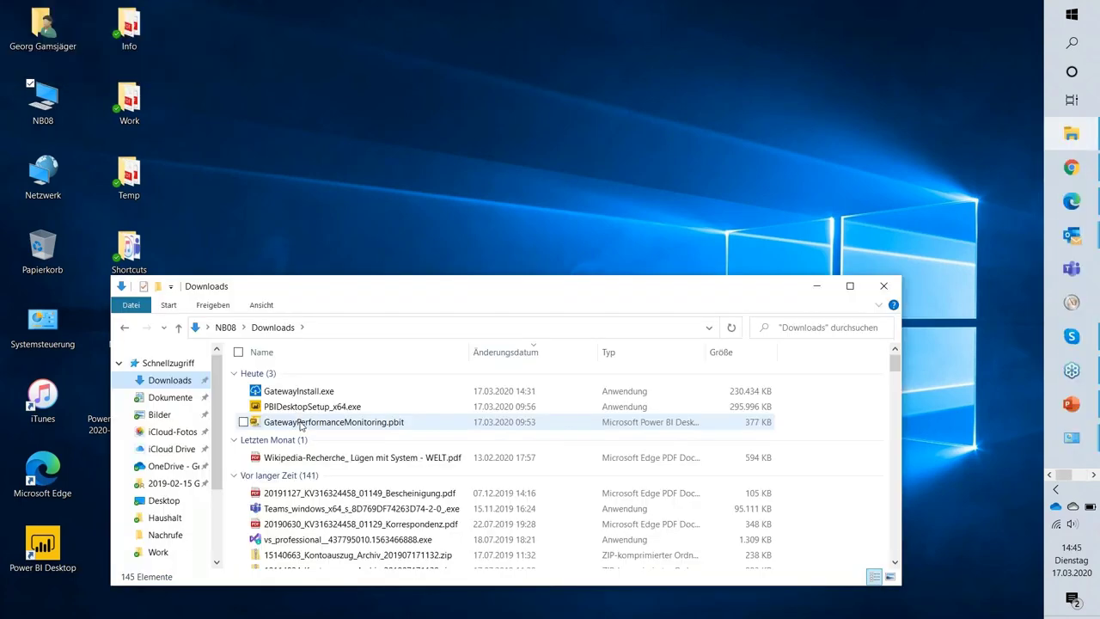
left_click(303, 424)
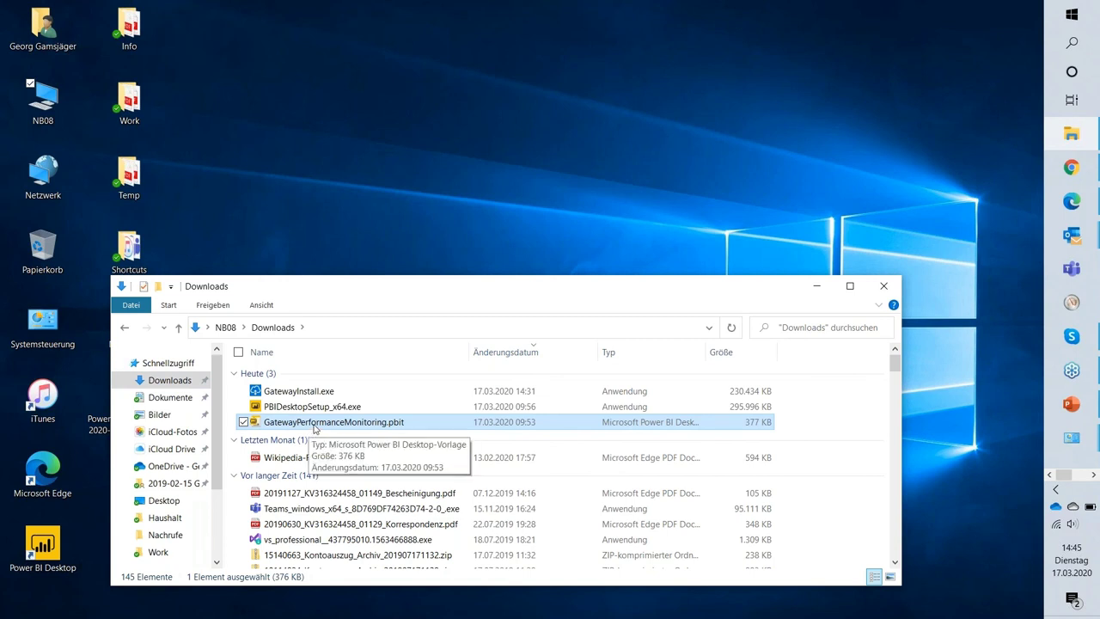
double_click(316, 425)
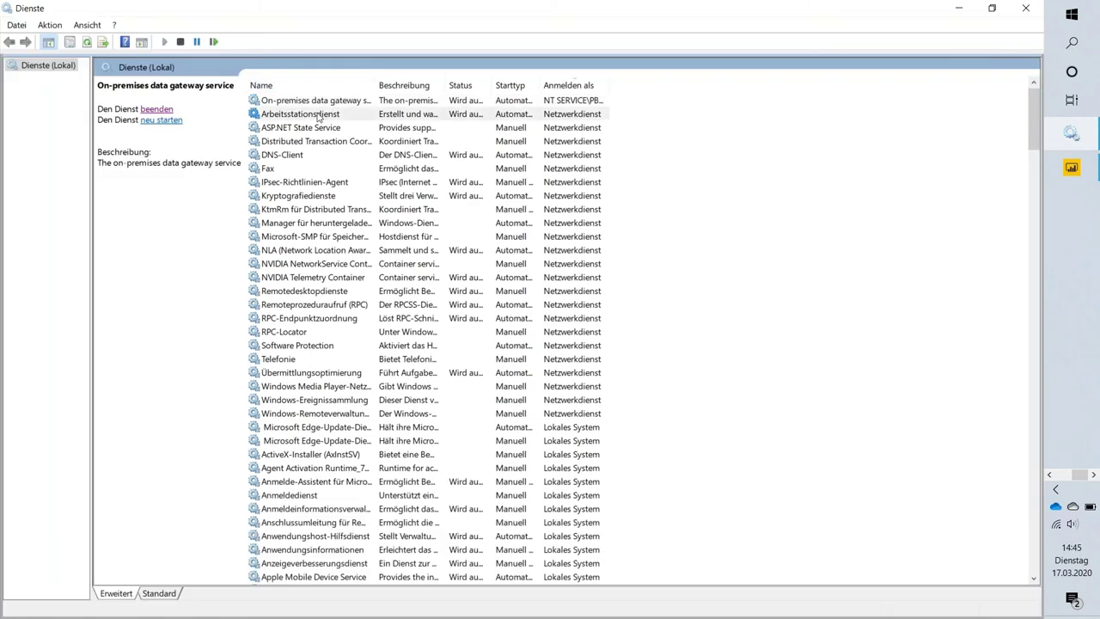
Select the On-premises data gateway service in the Services list and minimize the Services window
left_click(319, 102)
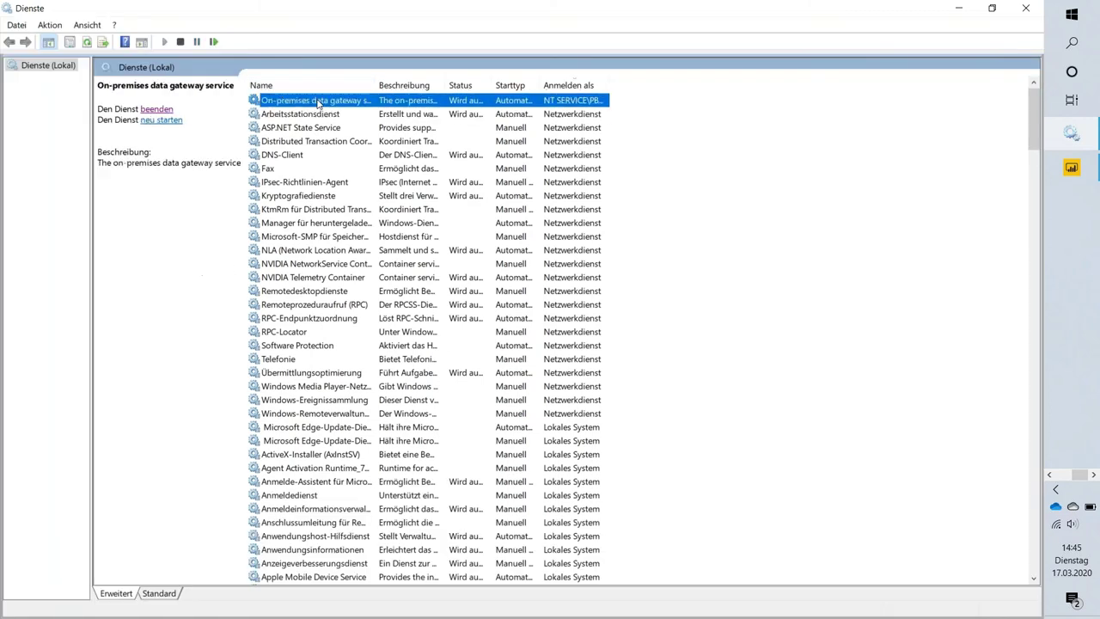
left_click(163, 111)
left_click(959, 9)
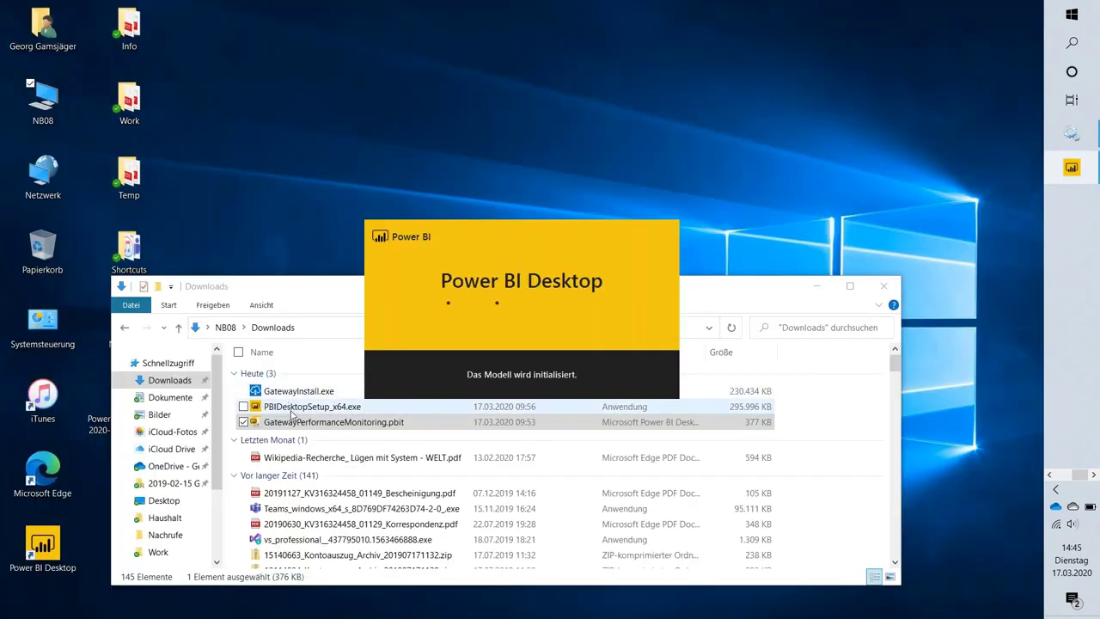
Switch to Chrome, review the article's introduction to gateway performance monitoring, and minimize the browser
left_click(1049, 474)
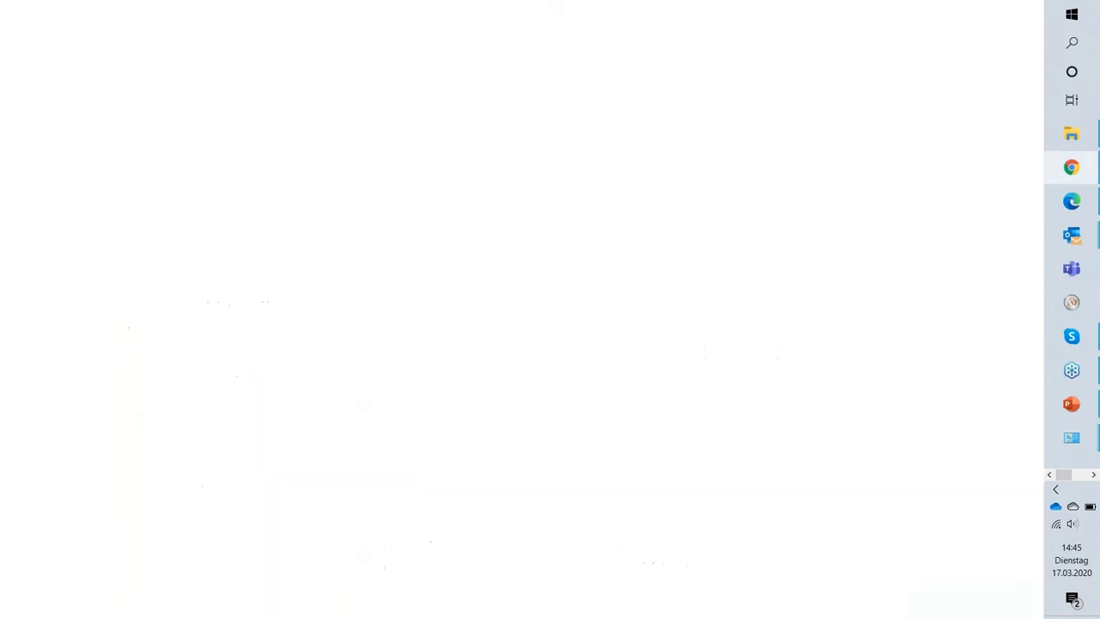
left_click(1071, 167)
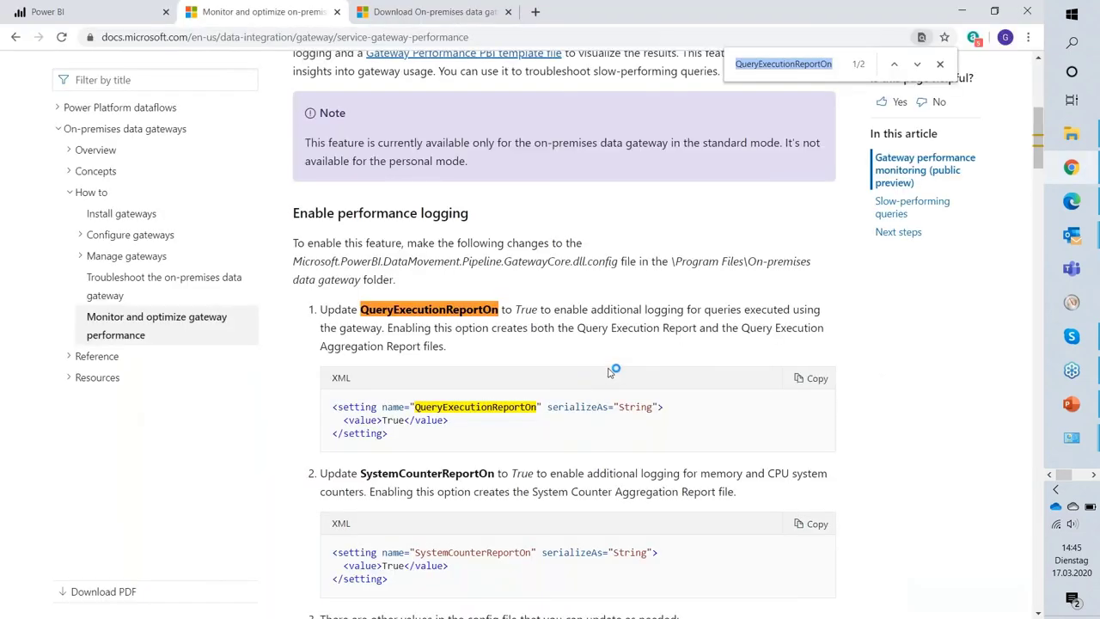
scroll(613, 367, "up", 4)
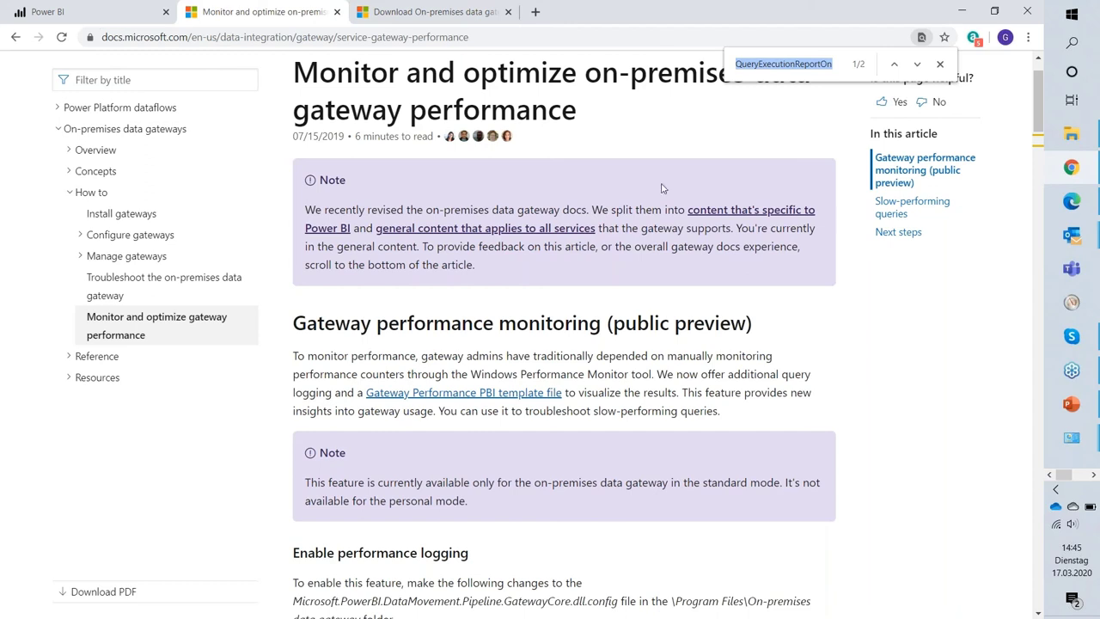
left_click(965, 13)
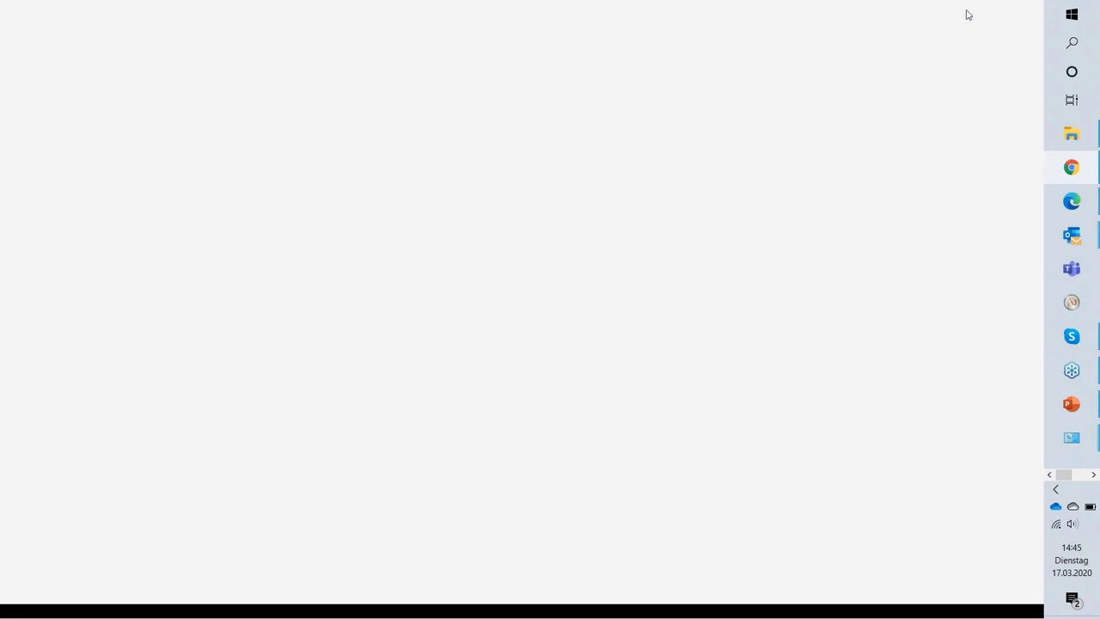
Switch to Power BI Desktop, try to load the GatewayPerformanceMonitoring template with its preset folder path, and read the refresh messages for each query
left_click(1084, 473)
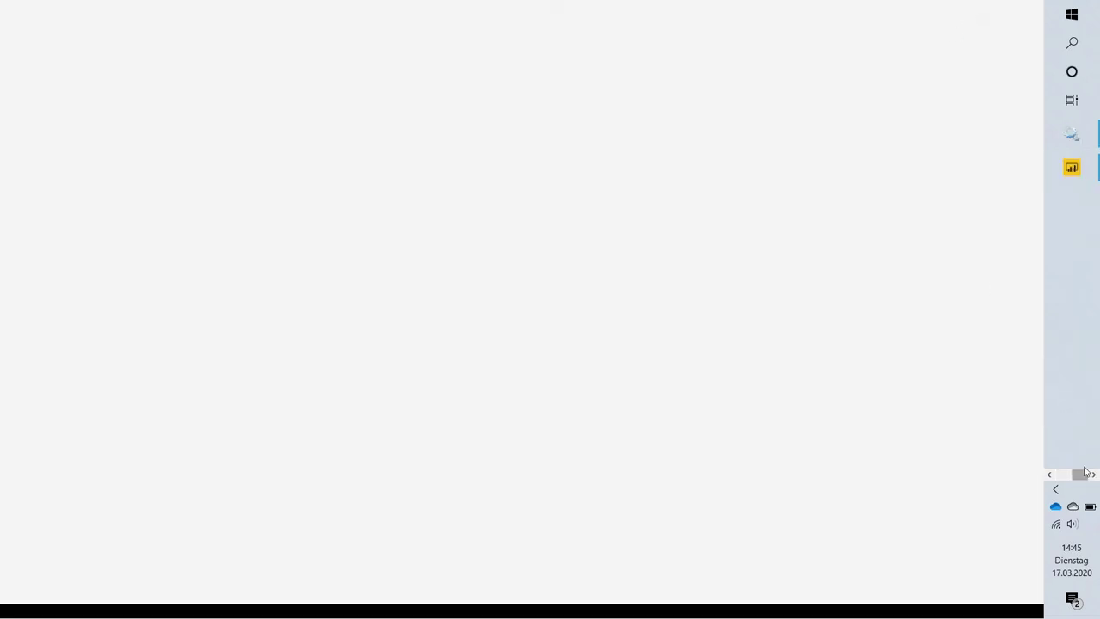
mouse_move(1084, 170)
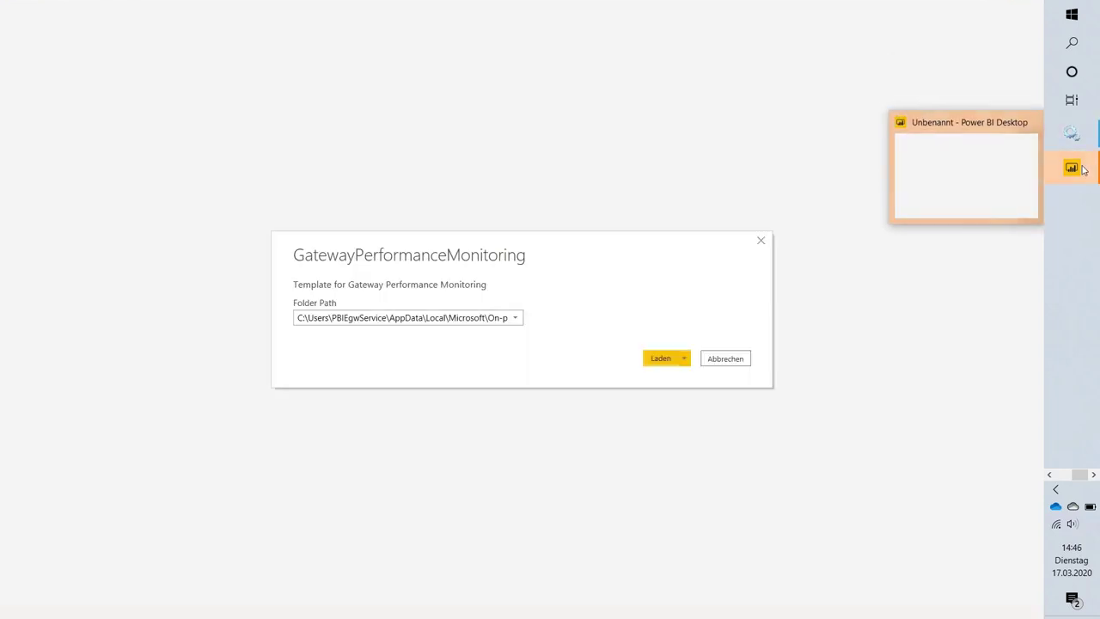
left_click(1014, 152)
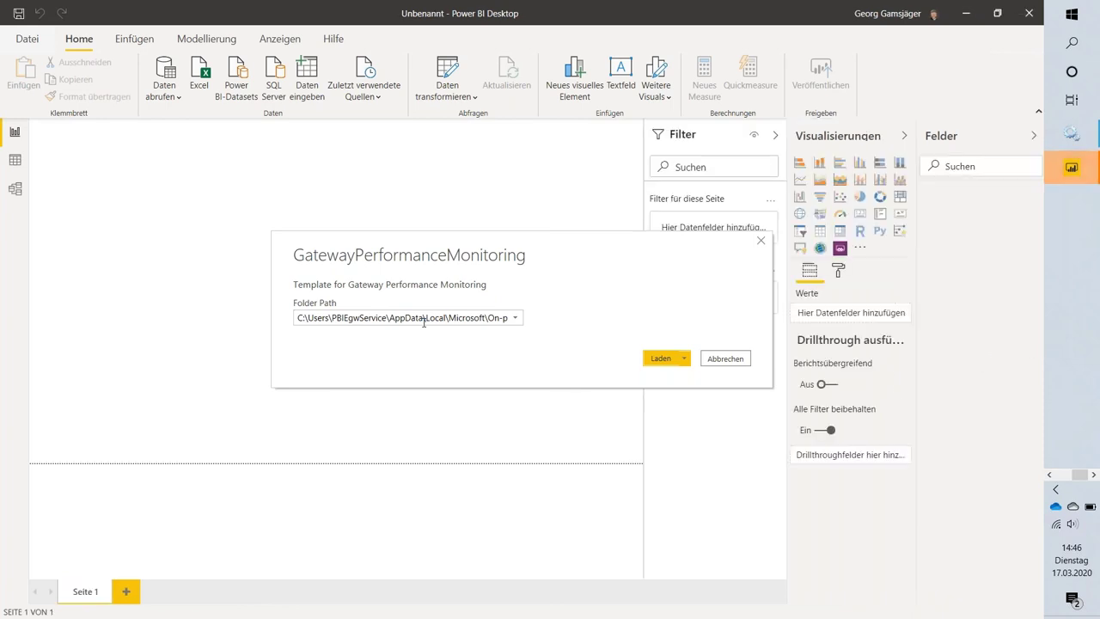
left_click(658, 358)
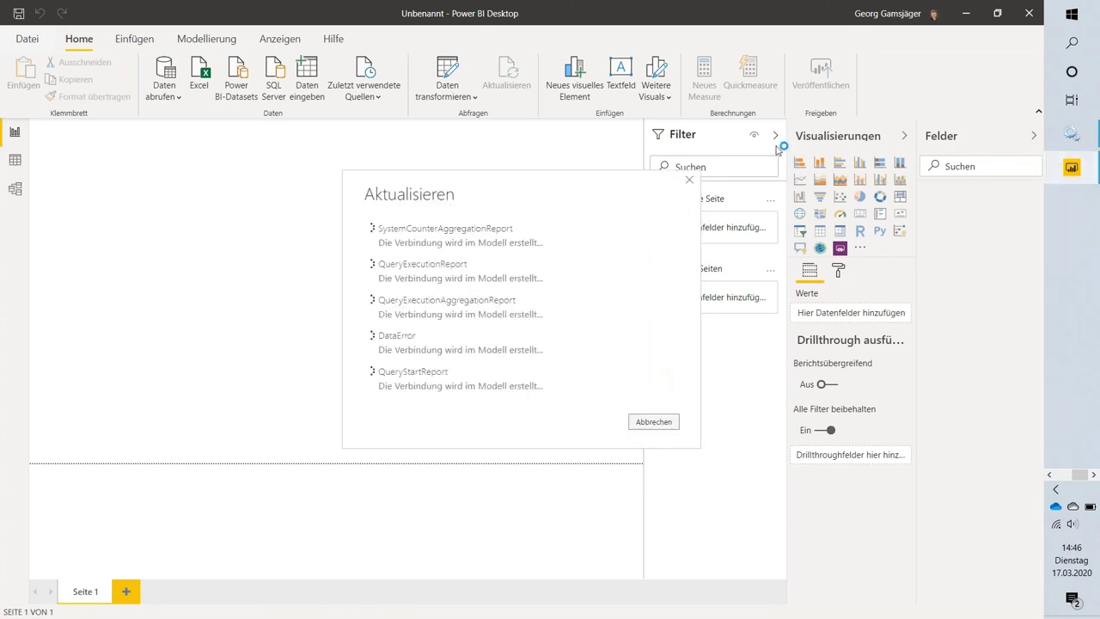
left_click_drag(675, 284, 675, 374)
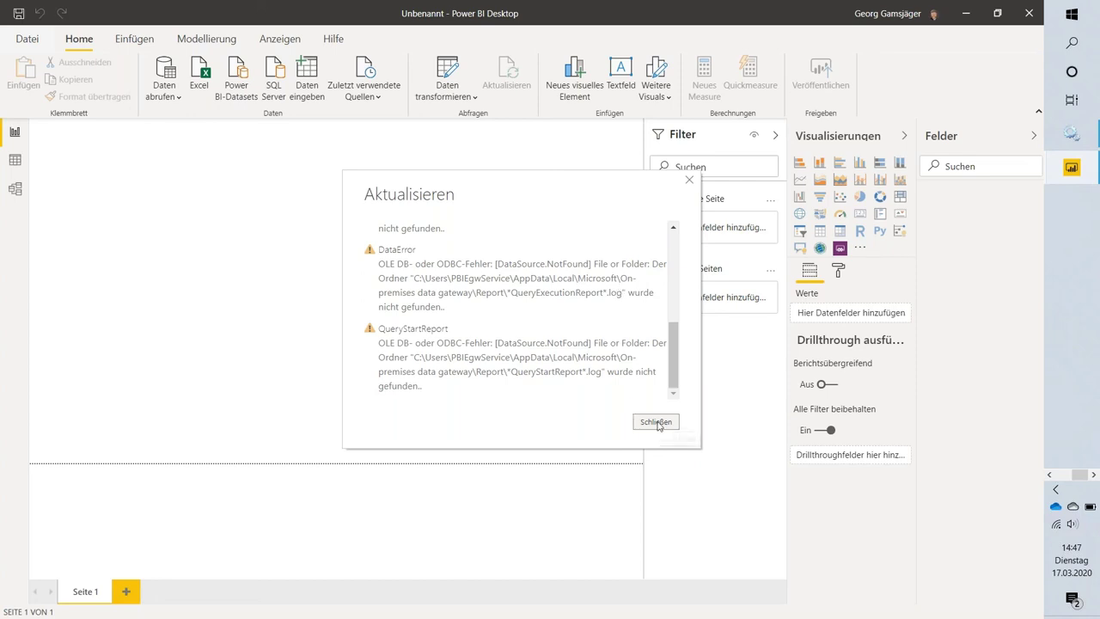
Switch to PowerPoint and select the report screenshot on slide 19, Monitor And Optimize On-premises Data Gateway Performance
scroll(1085, 476, "up", 3)
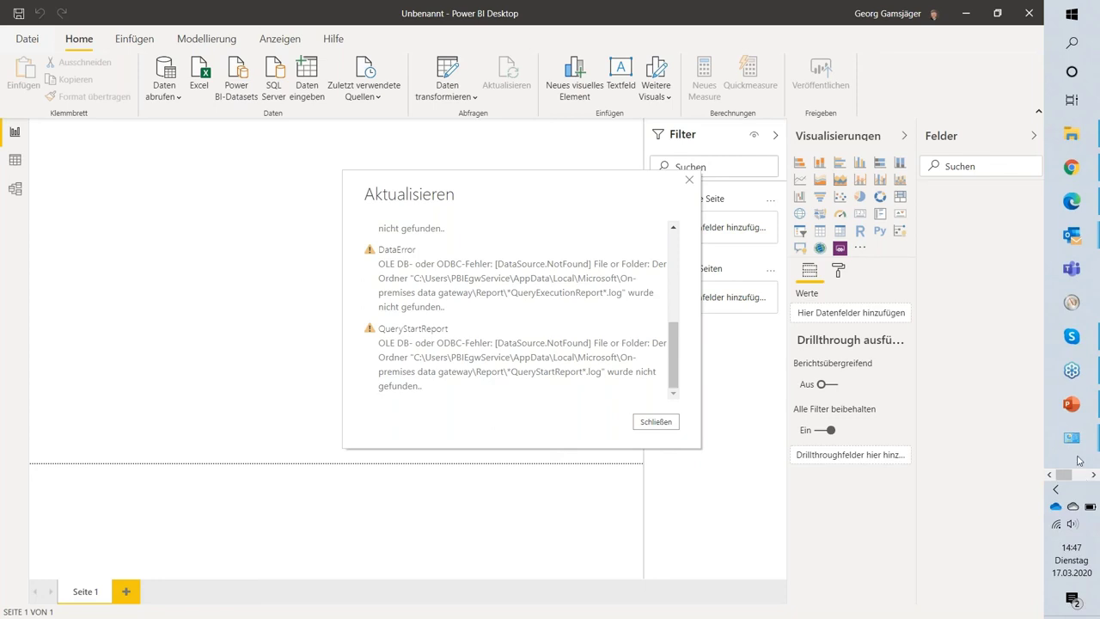
left_click(954, 400)
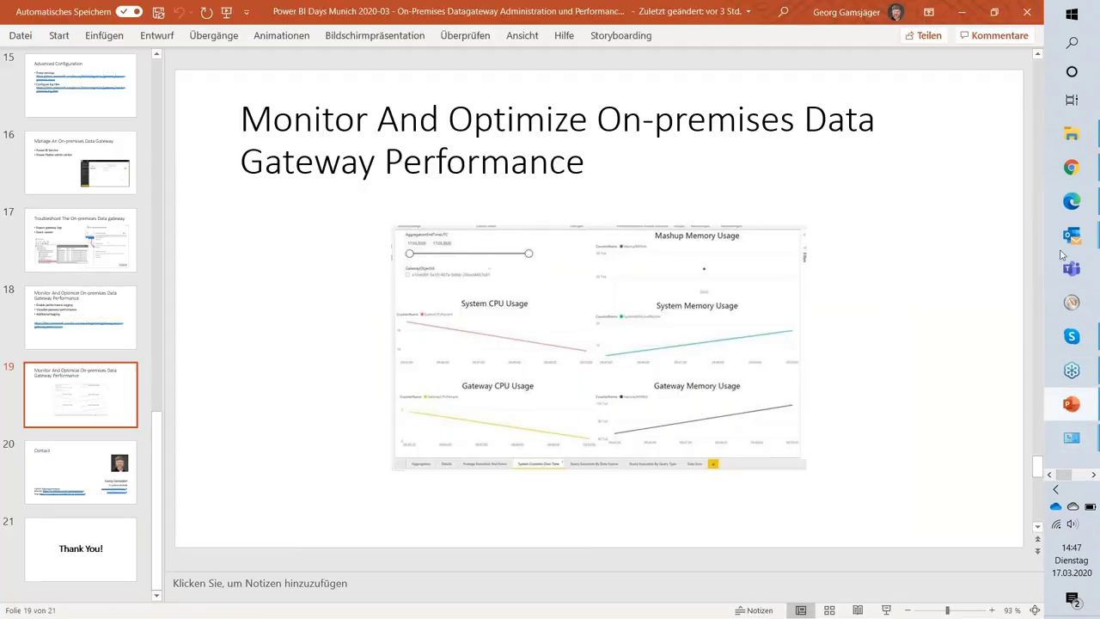
left_click(580, 325)
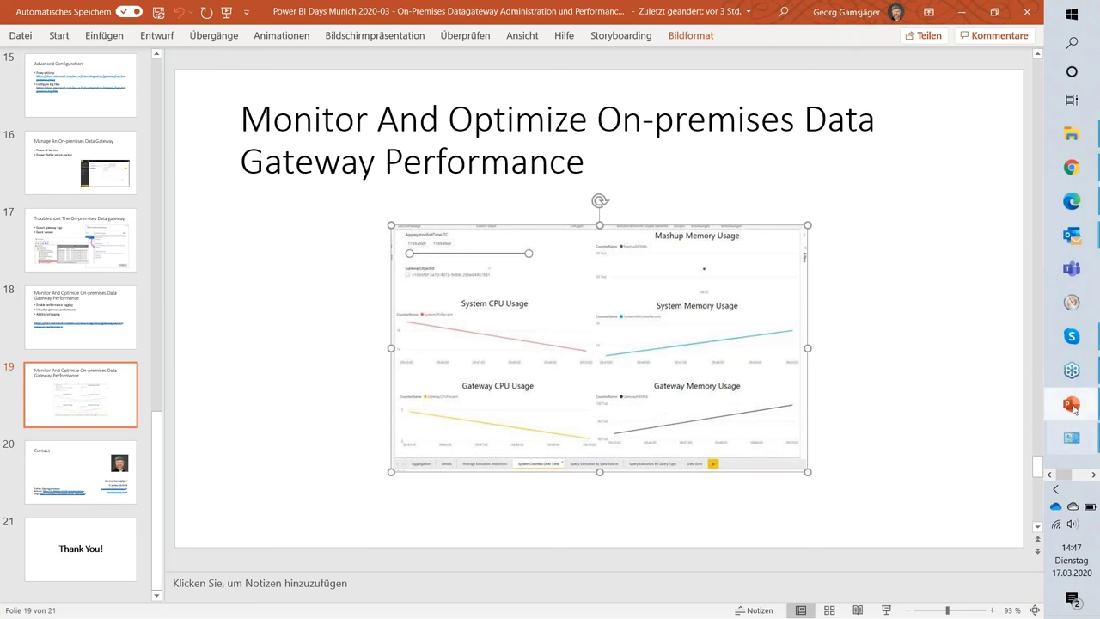
mouse_move(1072, 407)
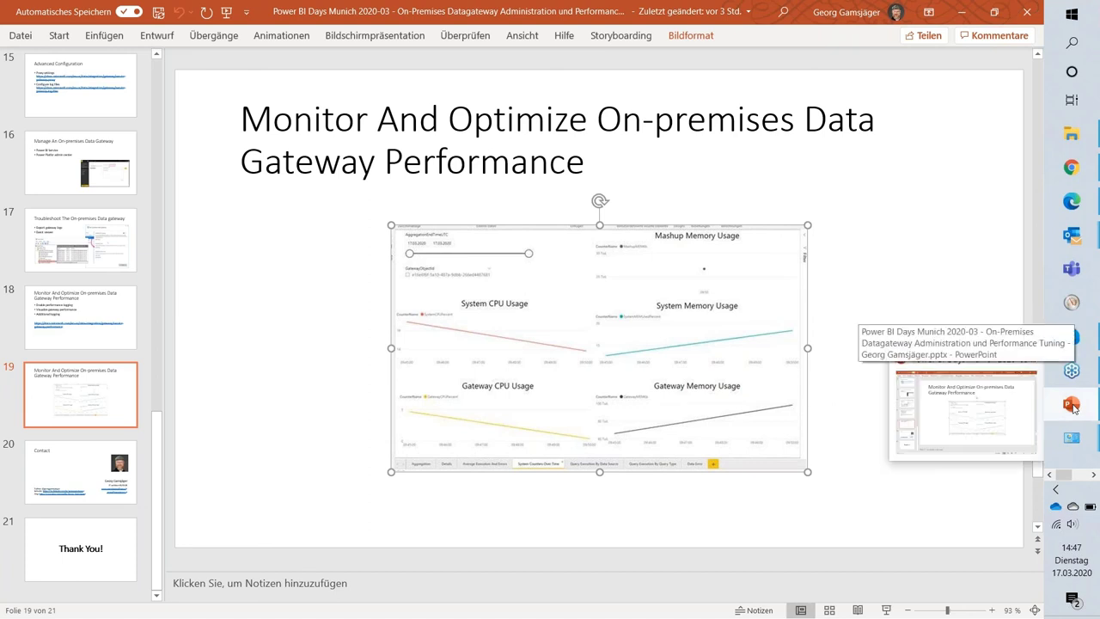